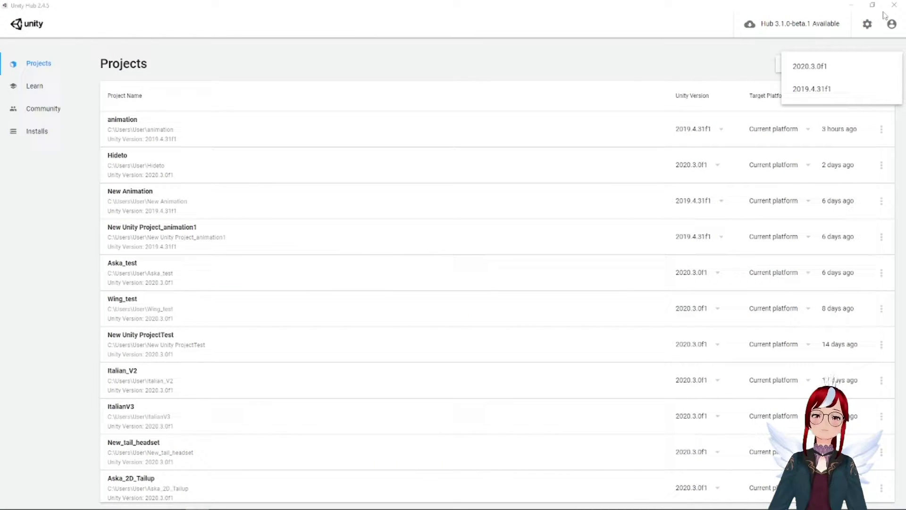
Start a new 2019.4.31f1 3D project in Unity Hub and name it Animation_test
left_click(829, 90)
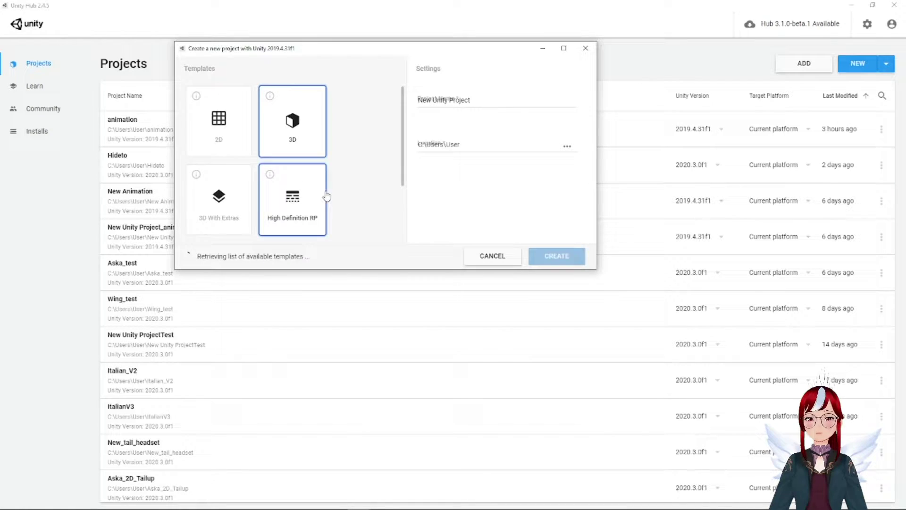
left_click(513, 100)
triple_click(513, 99)
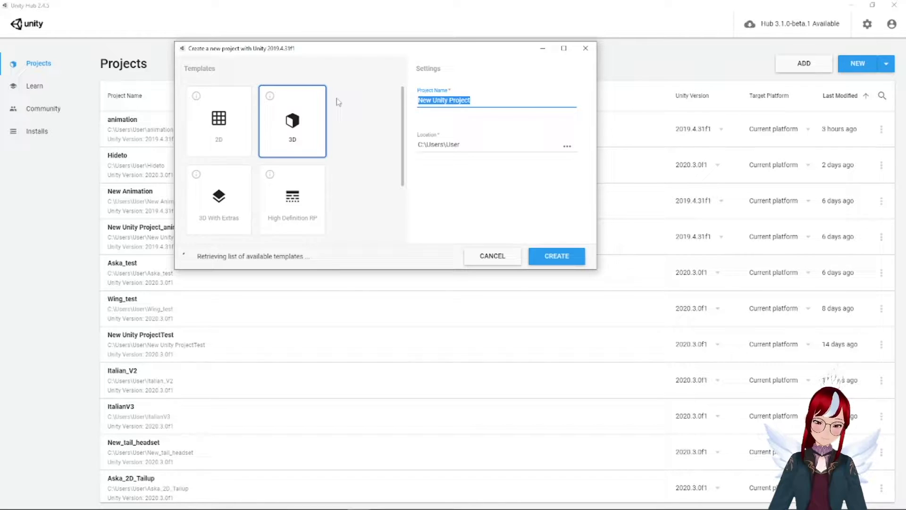
type("Animation")
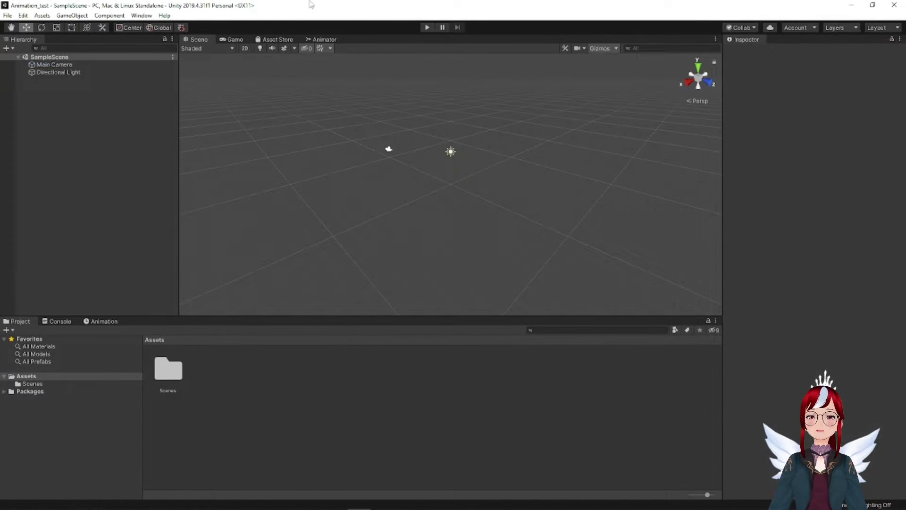
Import the BoneWeightTransfer custom package into the project
left_click(42, 15)
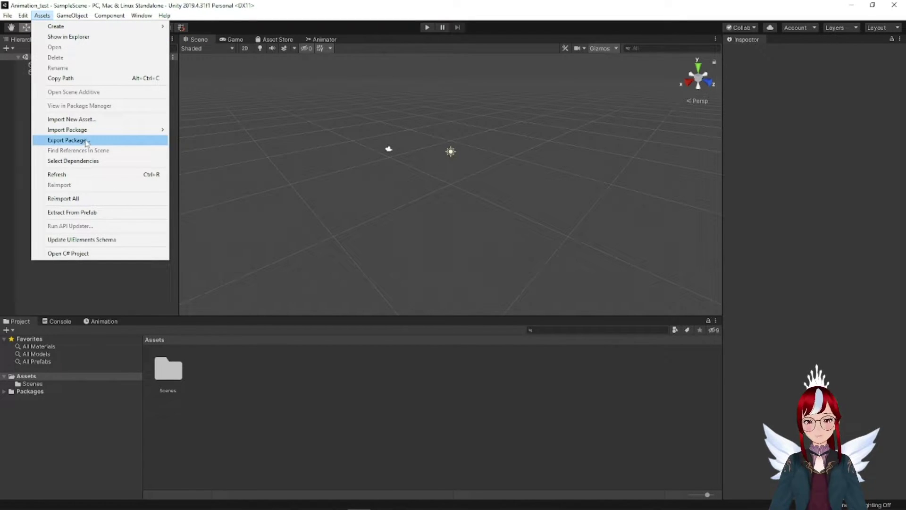
mouse_move(100, 131)
left_click(228, 136)
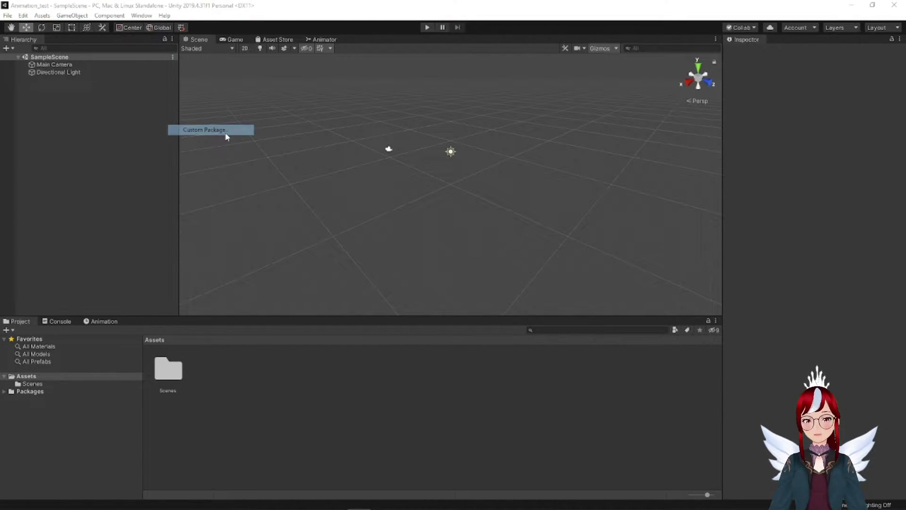
left_click(312, 89)
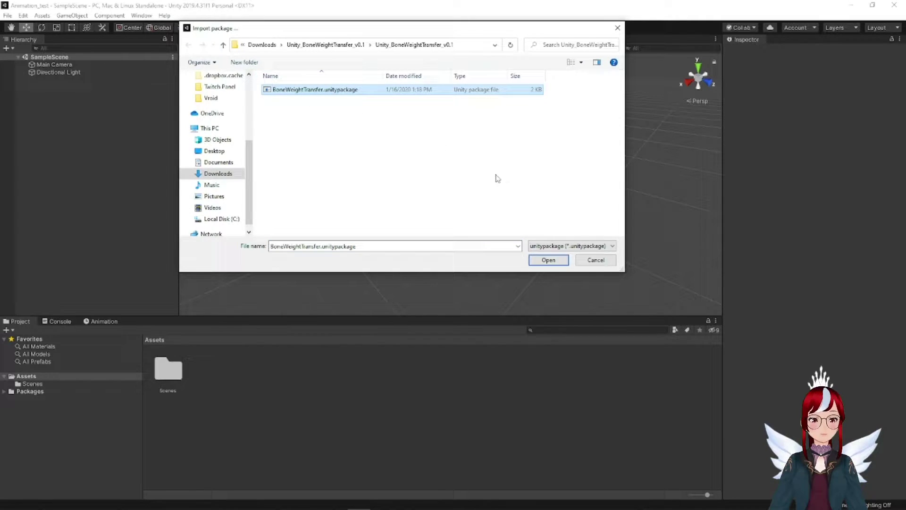
left_click(547, 260)
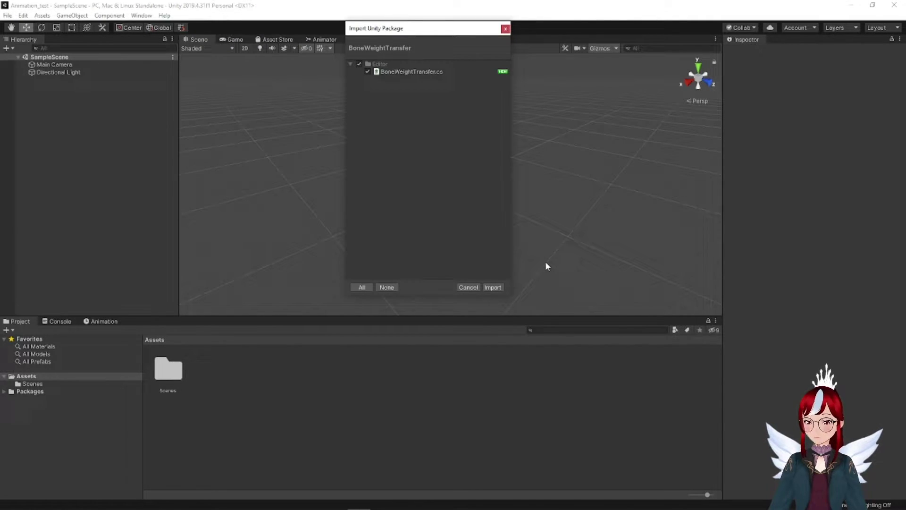
left_click(491, 287)
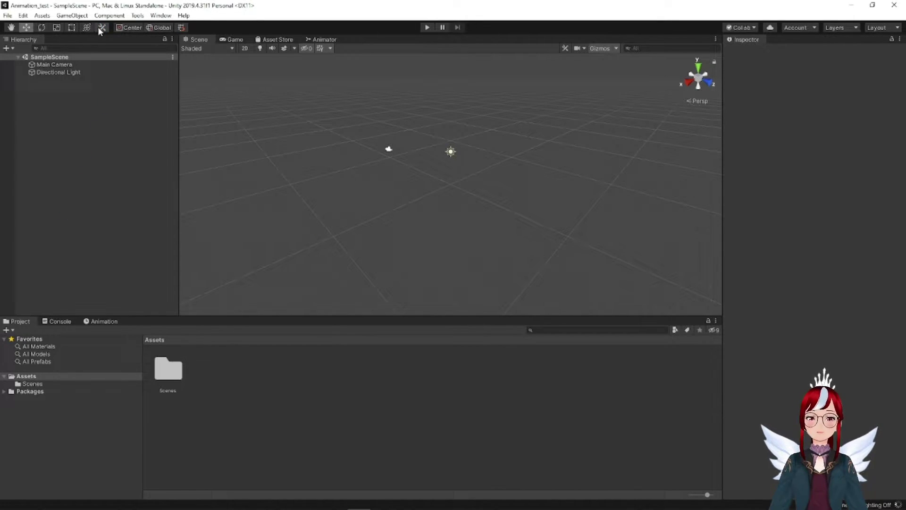
Import the UniVRM-0.92.0 and VSF_SDK custom packages from Downloads
left_click(72, 16)
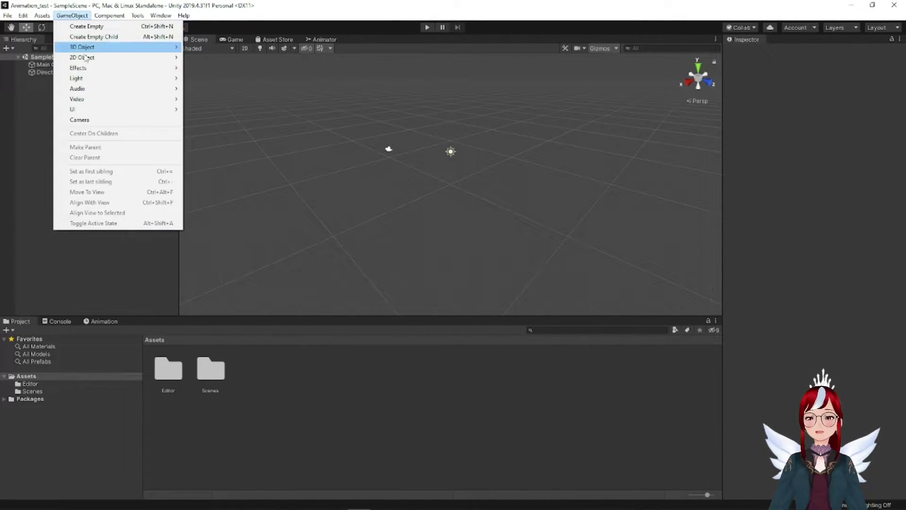
mouse_move(42, 15)
mouse_move(75, 131)
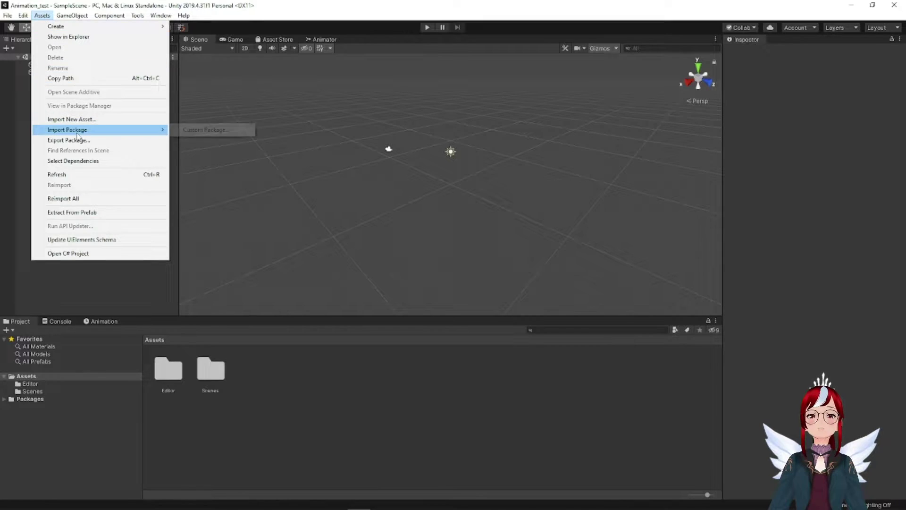
left_click(197, 134)
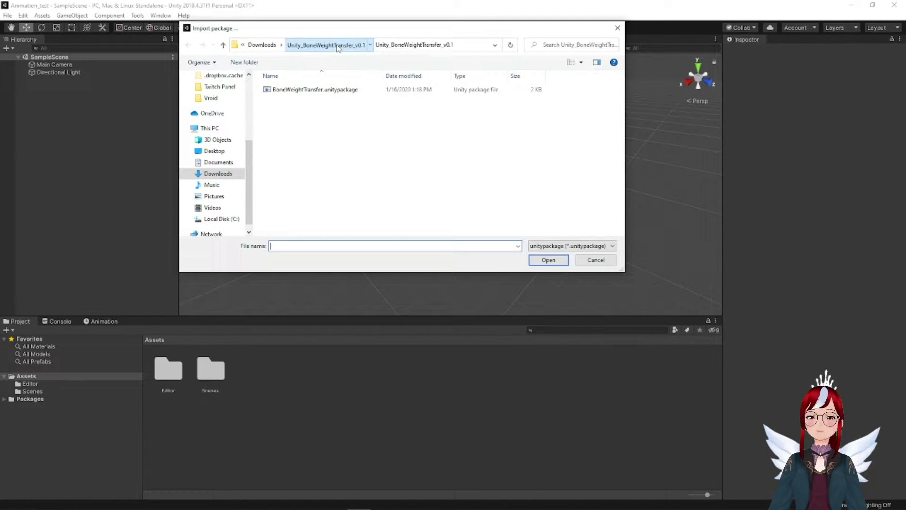
left_click(262, 45)
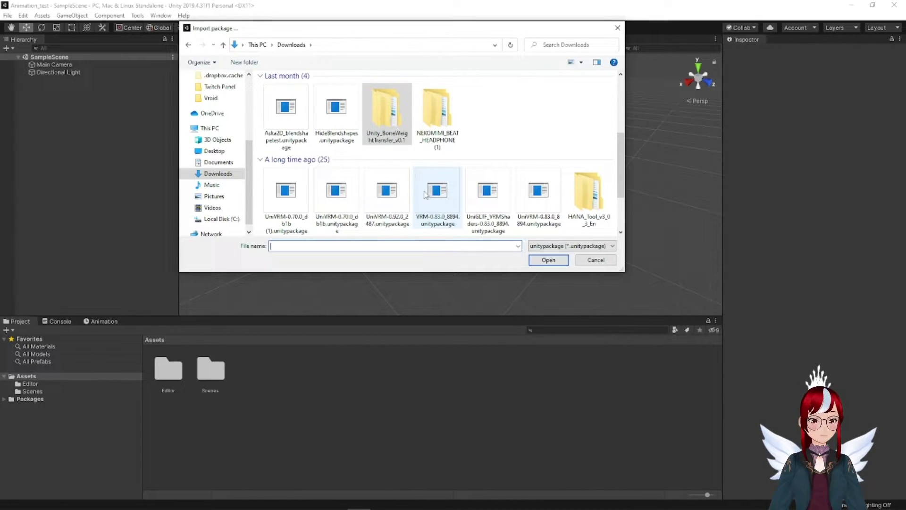
left_click(387, 191)
left_click(556, 263)
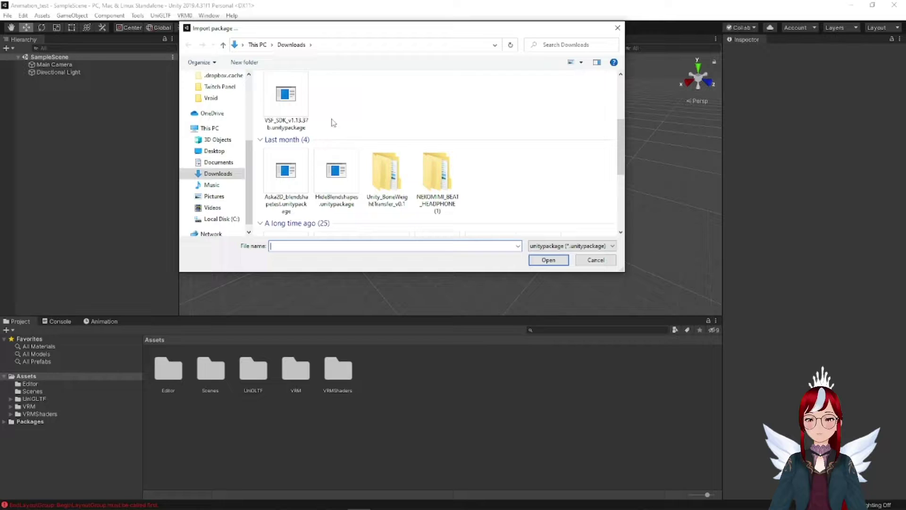
double_click(296, 107)
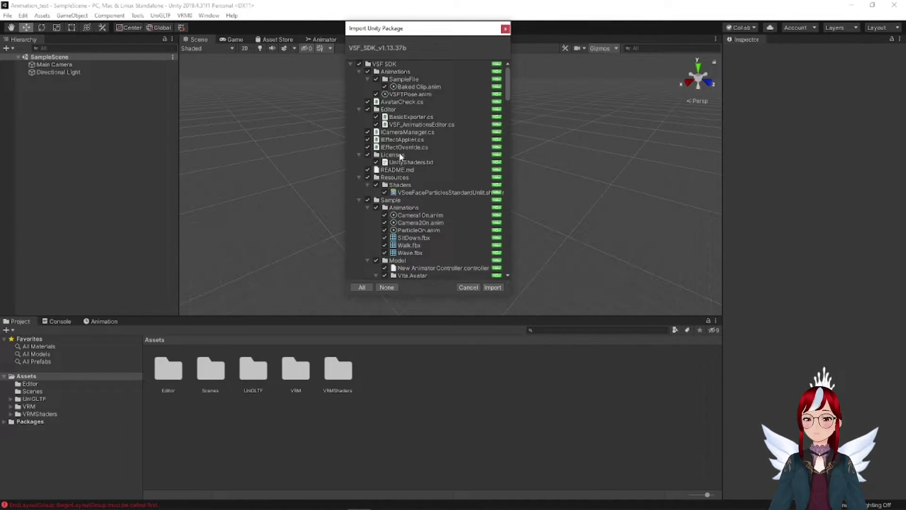
left_click(493, 288)
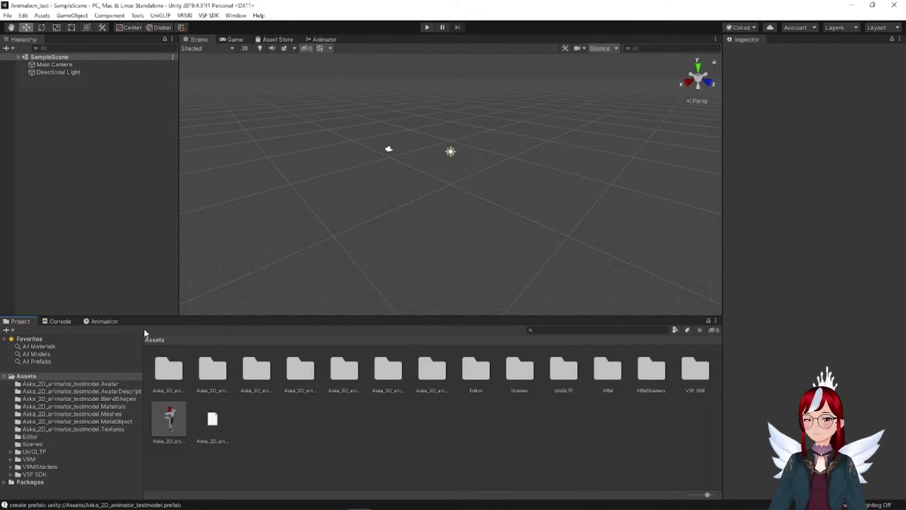
Drag the Aska_2D_animator_testmodel prefab from the Project panel into the Hierarchy
left_click_drag(166, 426, 97, 178)
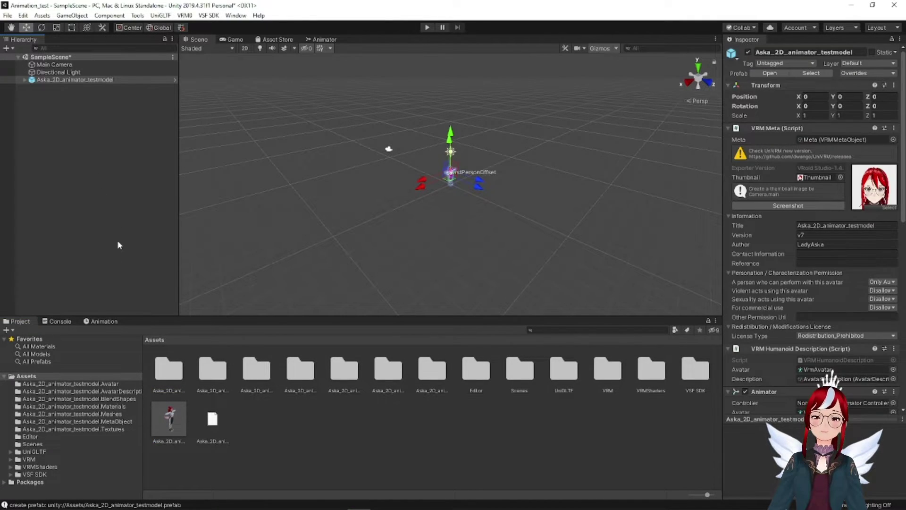
scroll(430, 129, "up", 10)
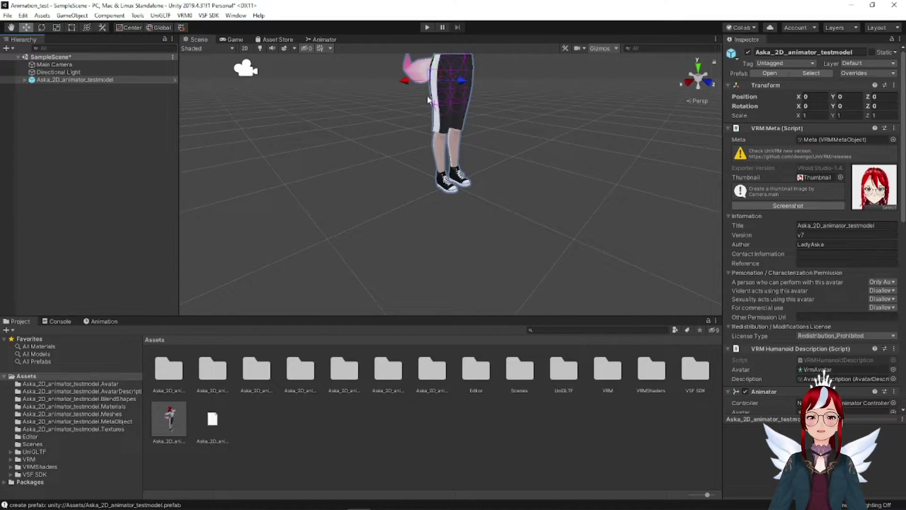
scroll(420, 91, "down", 3)
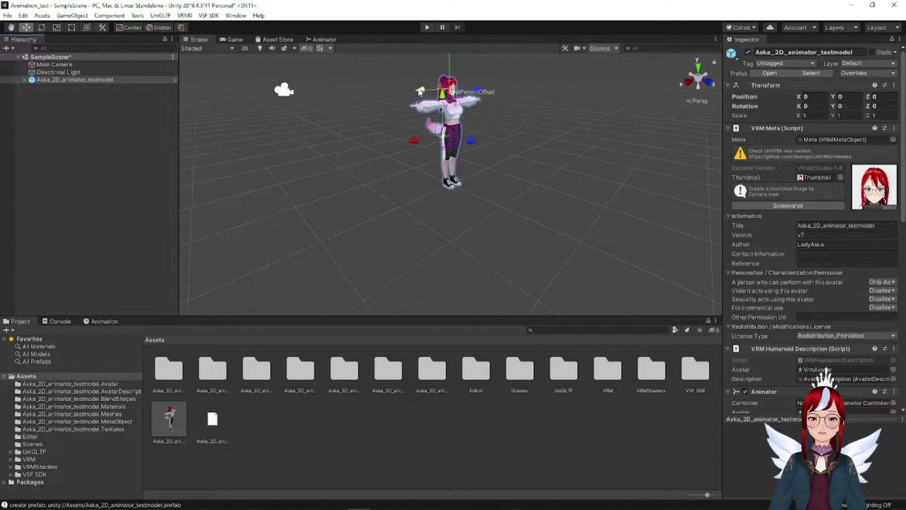
Open the avatar prefab in Prefab Mode, maximize the editor and select Hair021
left_click(174, 80)
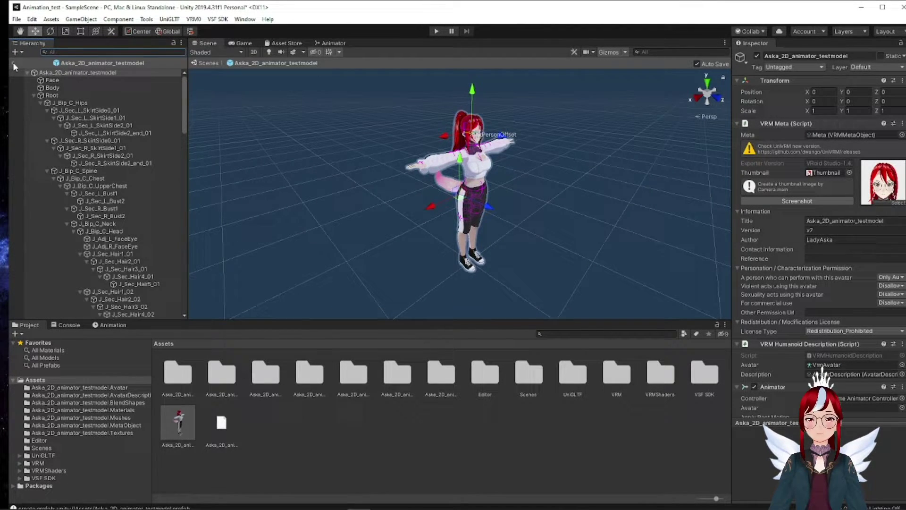
left_click(14, 65)
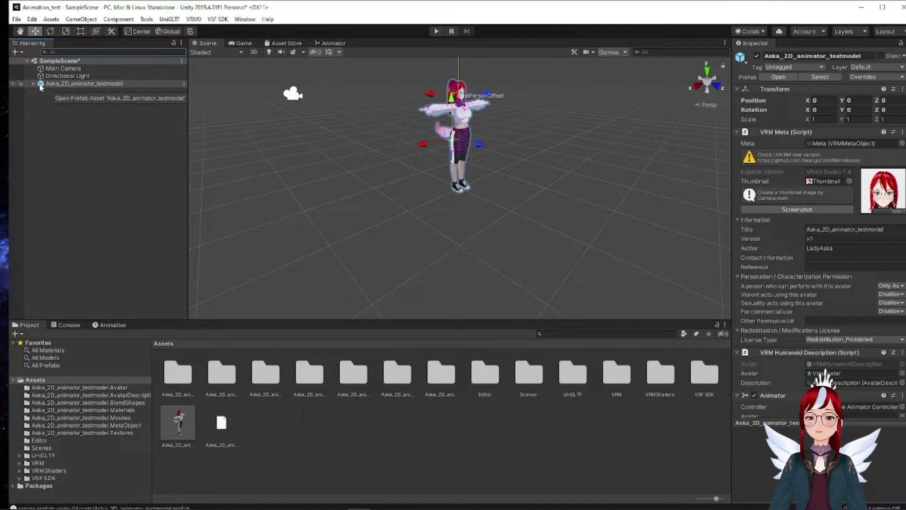
left_click(34, 84)
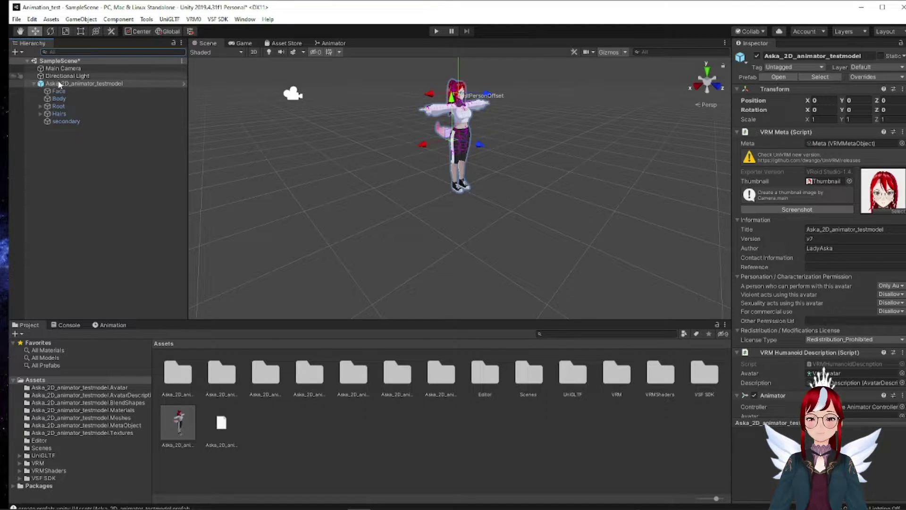
left_click(34, 83)
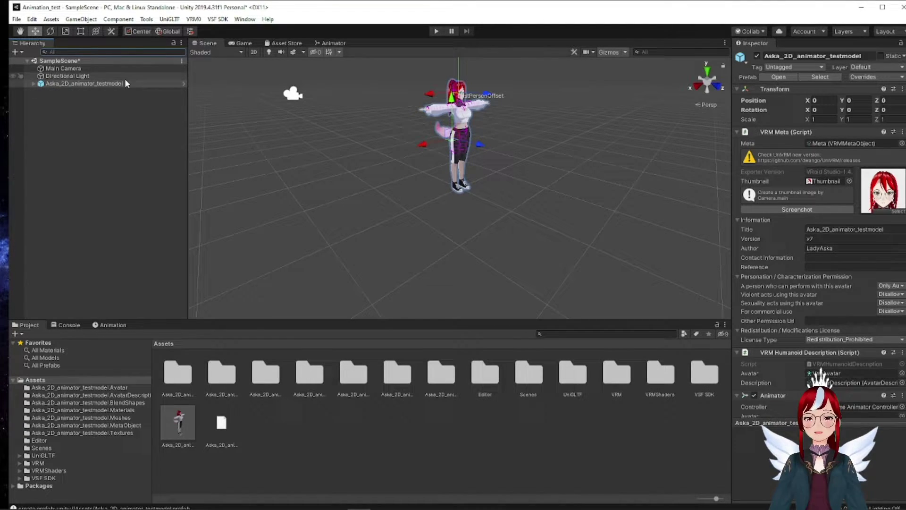
left_click(183, 86)
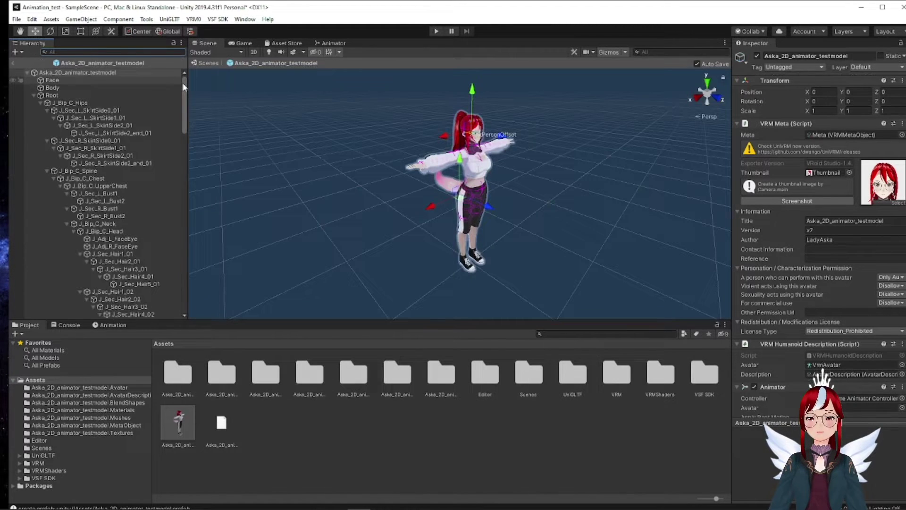
left_click(881, 8)
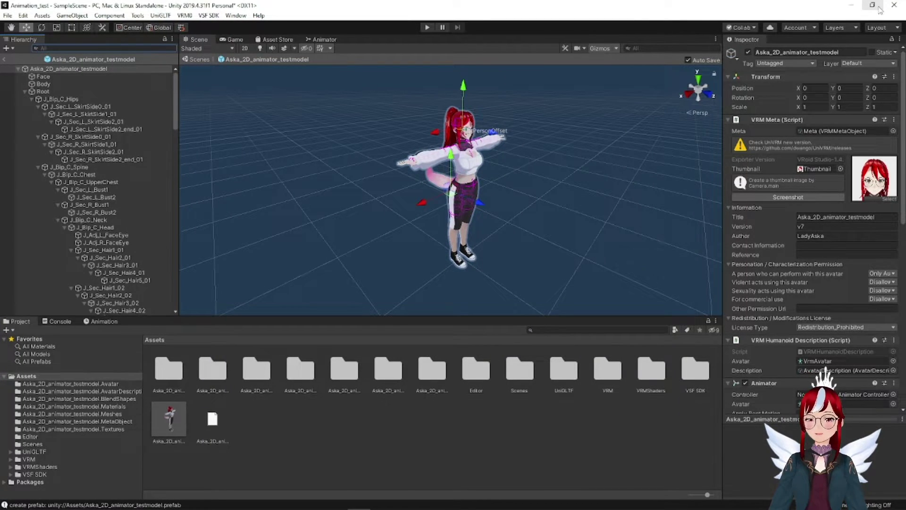
left_click(435, 184)
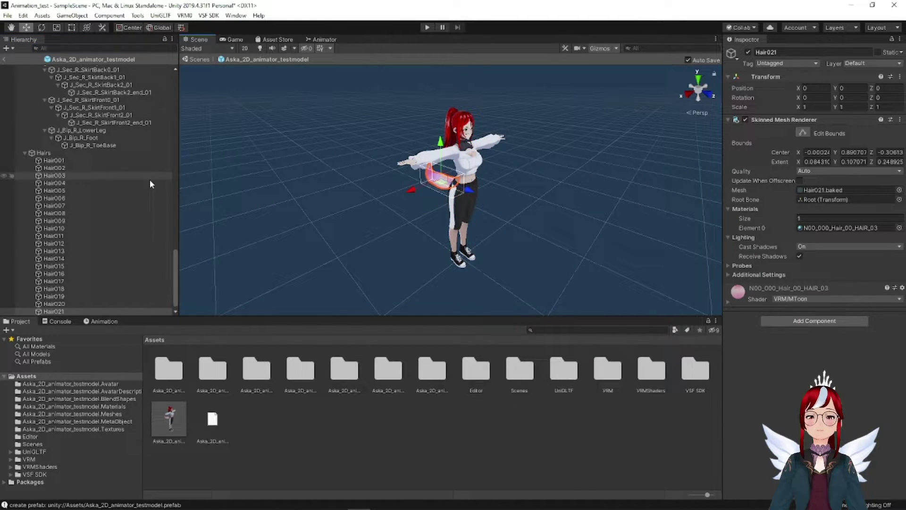
scroll(149, 180, "down", 1)
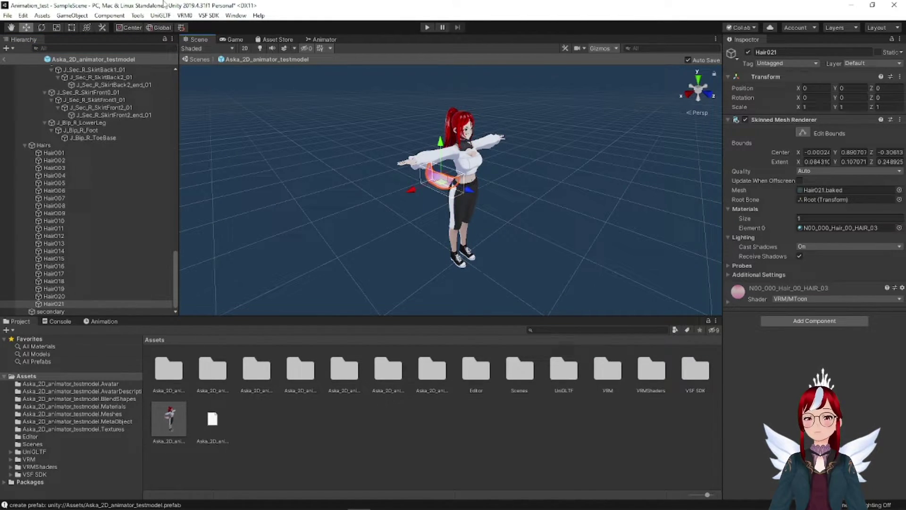
Open the BoneWeightTransfer tool and set Hair021 as the mesh to process
left_click(140, 16)
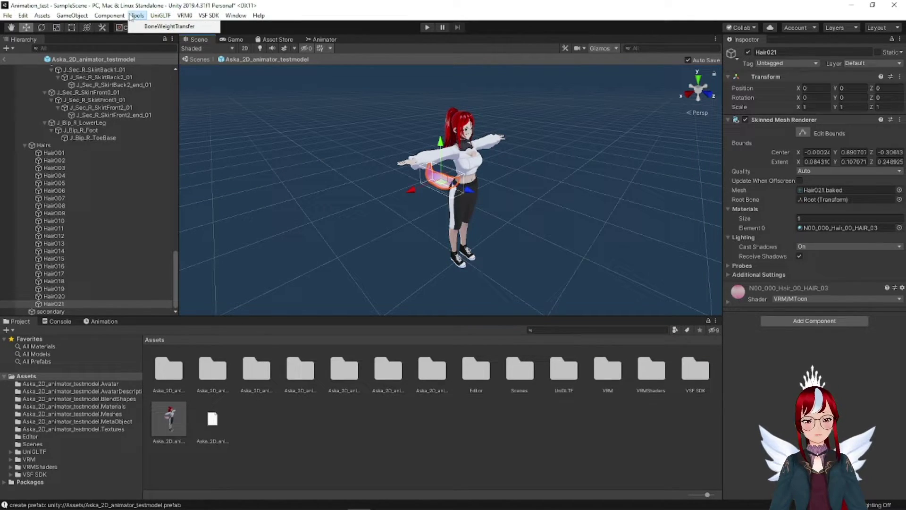
left_click(167, 26)
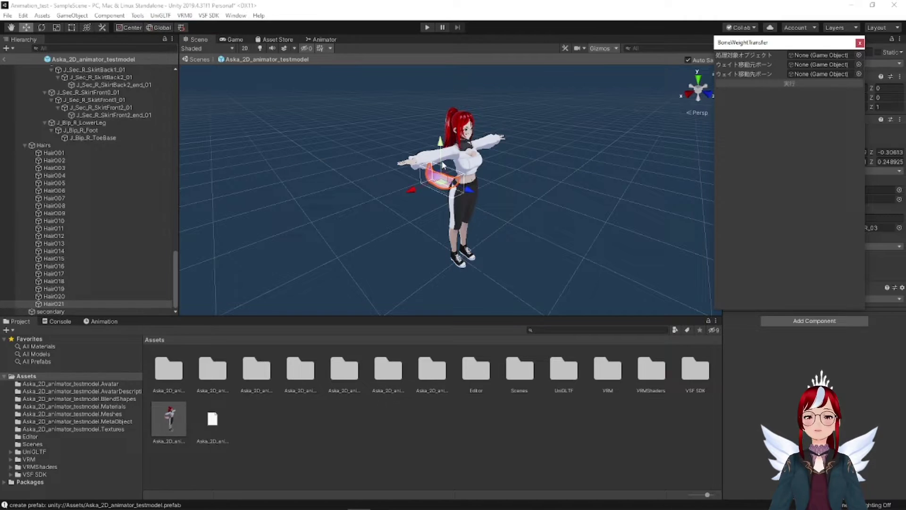
left_click(444, 165)
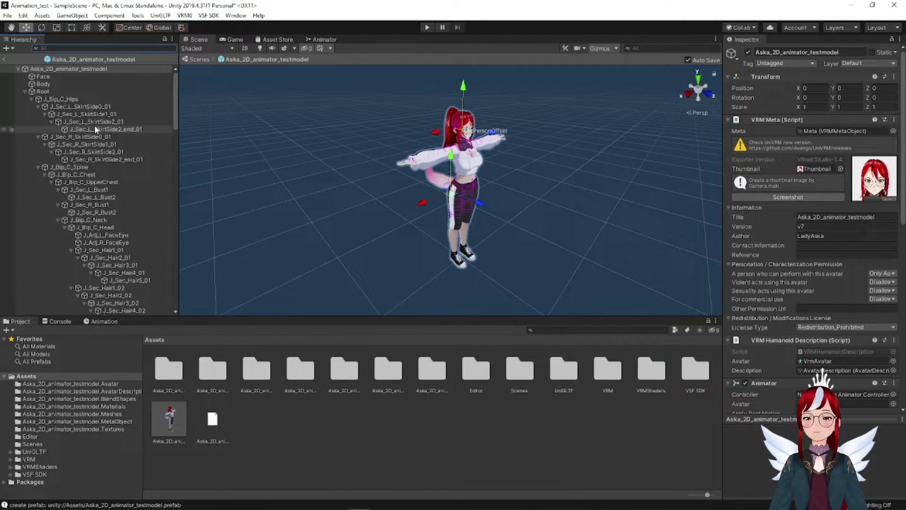
scroll(82, 113, "down", 2)
scroll(84, 116, "down", 10)
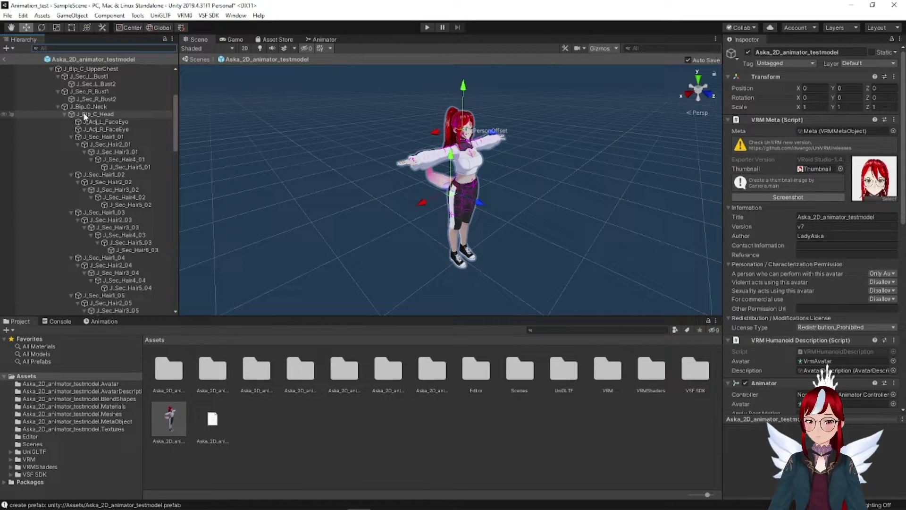
scroll(86, 116, "down", 12)
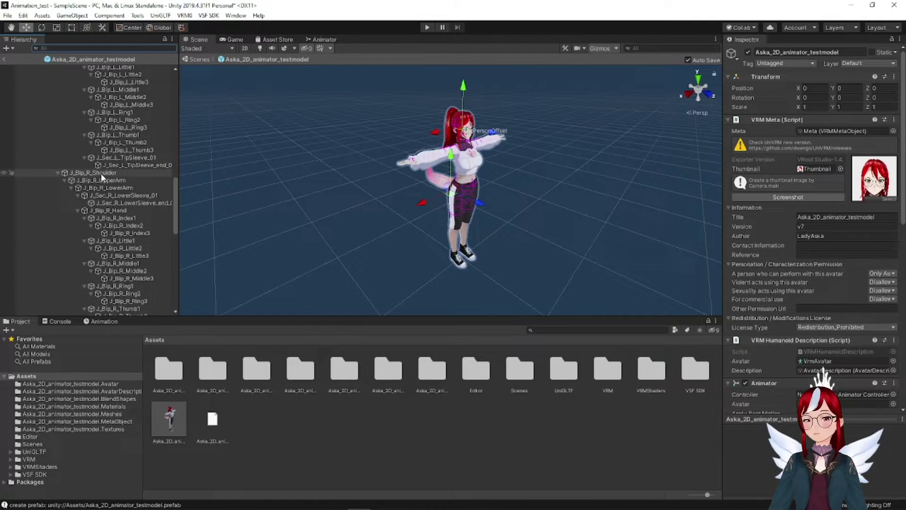
scroll(101, 173, "down", 4)
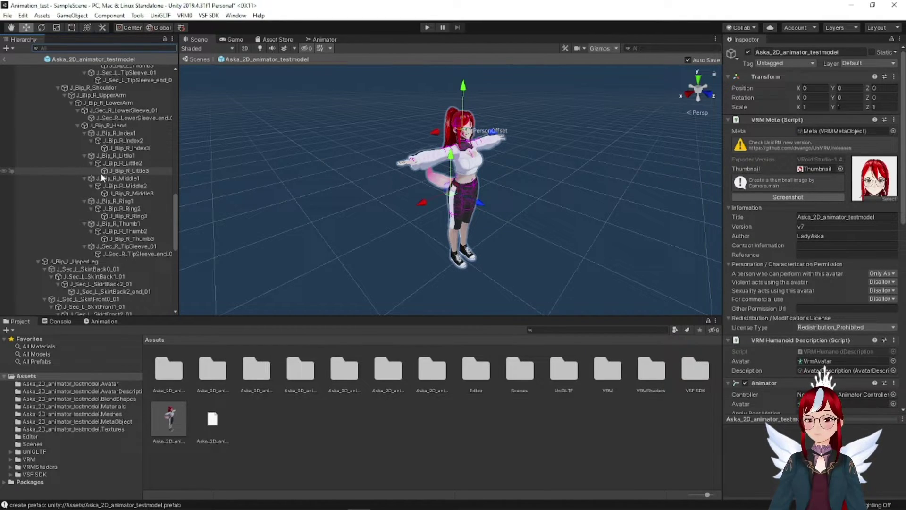
scroll(100, 173, "down", 6)
scroll(101, 173, "down", 6)
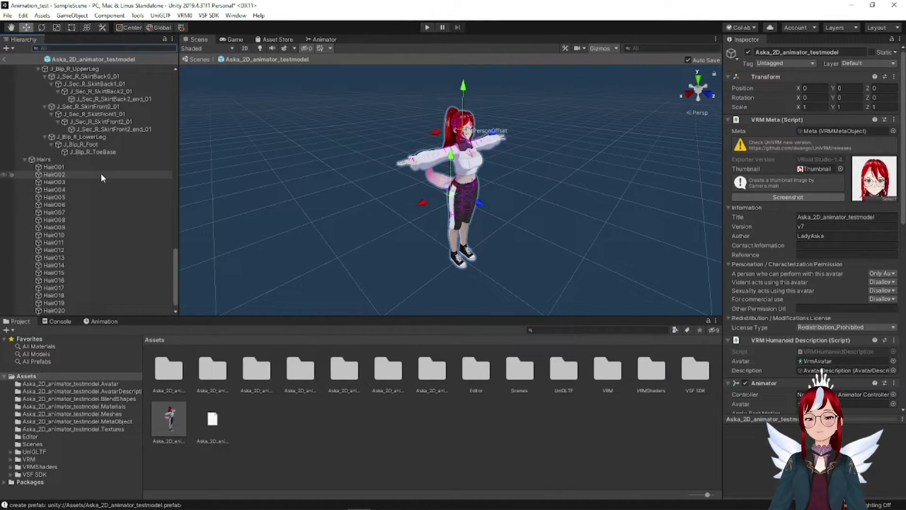
scroll(98, 208, "up", 6)
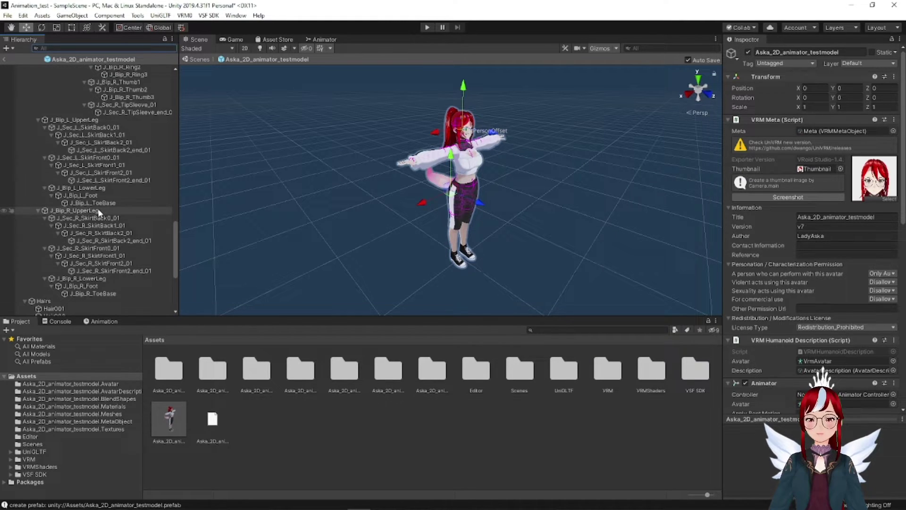
scroll(98, 208, "down", 7)
left_click(54, 304)
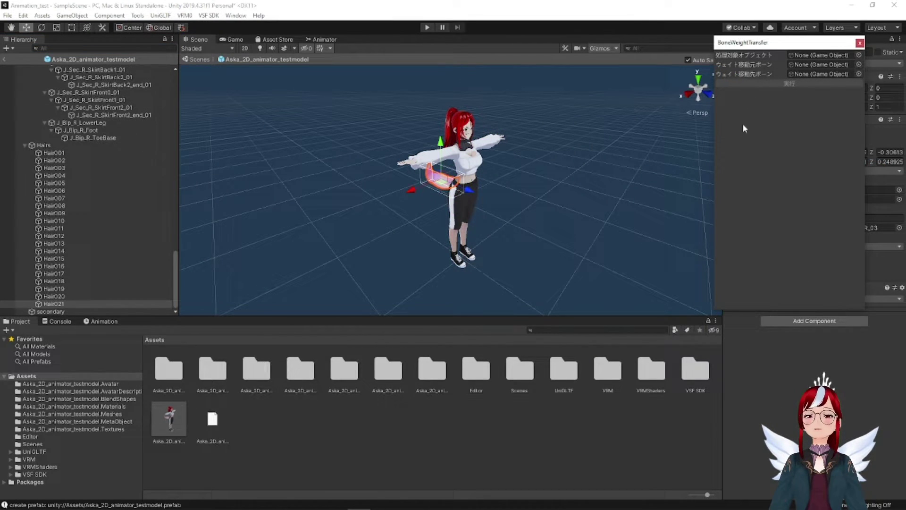
left_click_drag(74, 304, 824, 57)
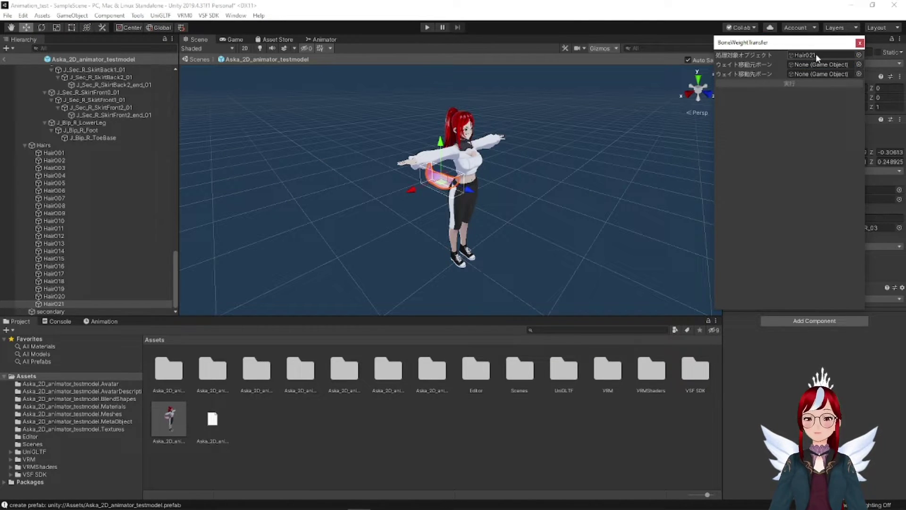
Set J_Bip_C_Head as source and J_Bip_C_Hips as target bone, then run the transfer
scroll(86, 173, "up", 4)
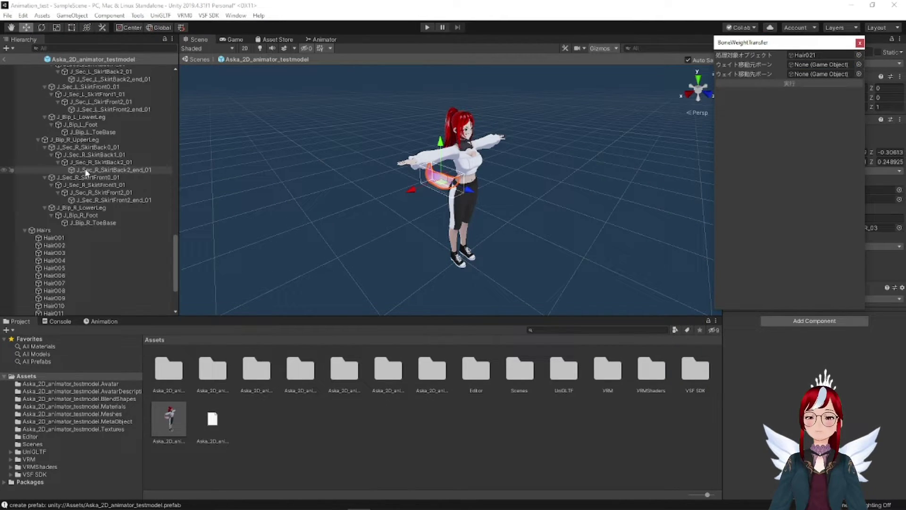
scroll(86, 173, "up", 15)
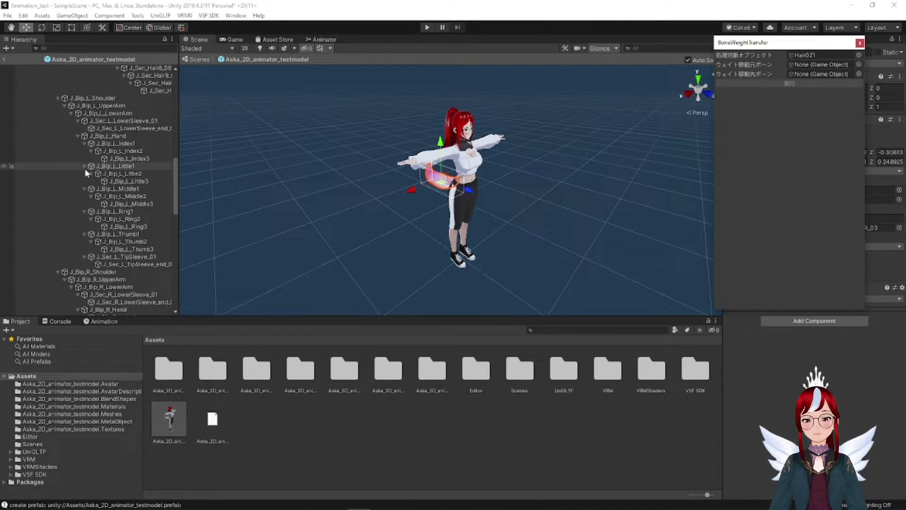
scroll(87, 173, "up", 9)
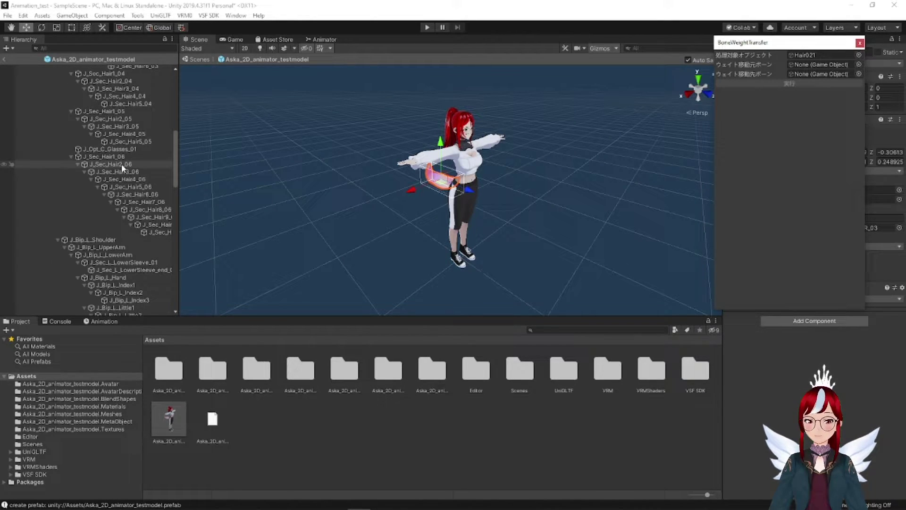
scroll(117, 193, "up", 9)
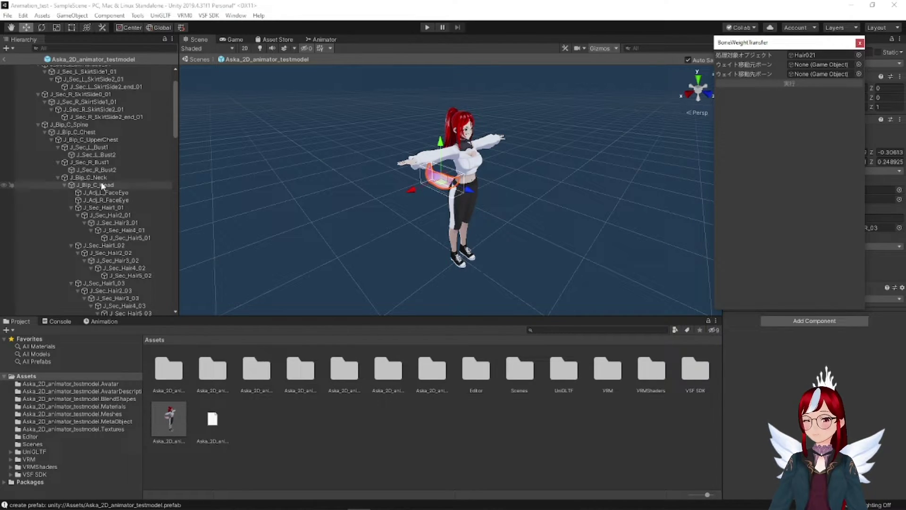
left_click_drag(757, 59, 821, 64)
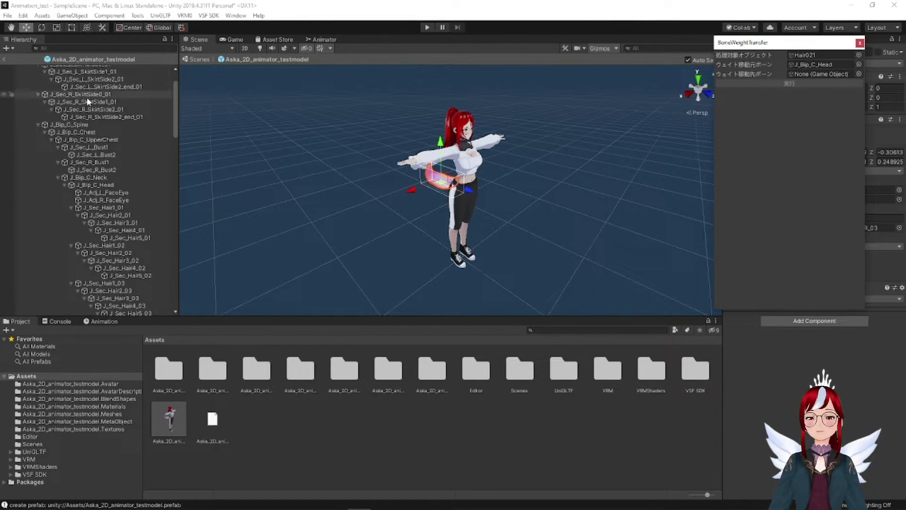
scroll(88, 157, "up", 2)
left_click_drag(66, 99, 794, 77)
left_click(798, 83)
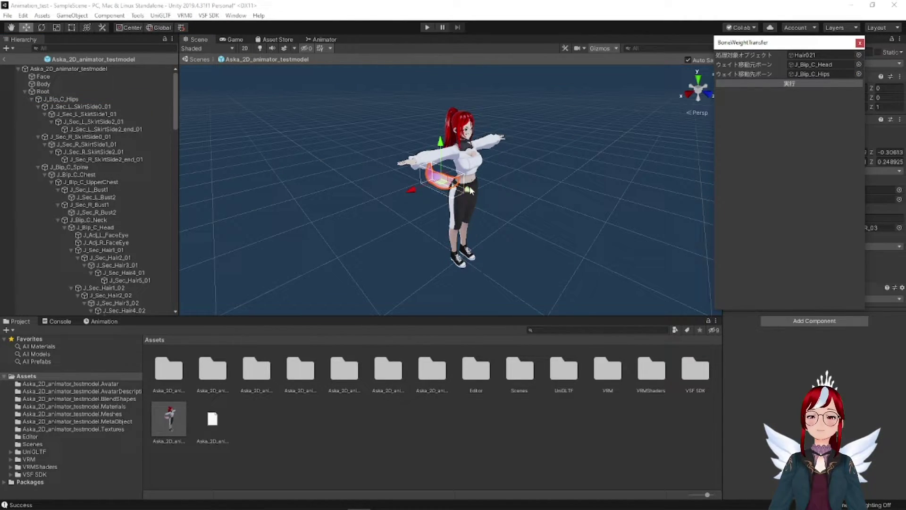
scroll(154, 225, "down", 12)
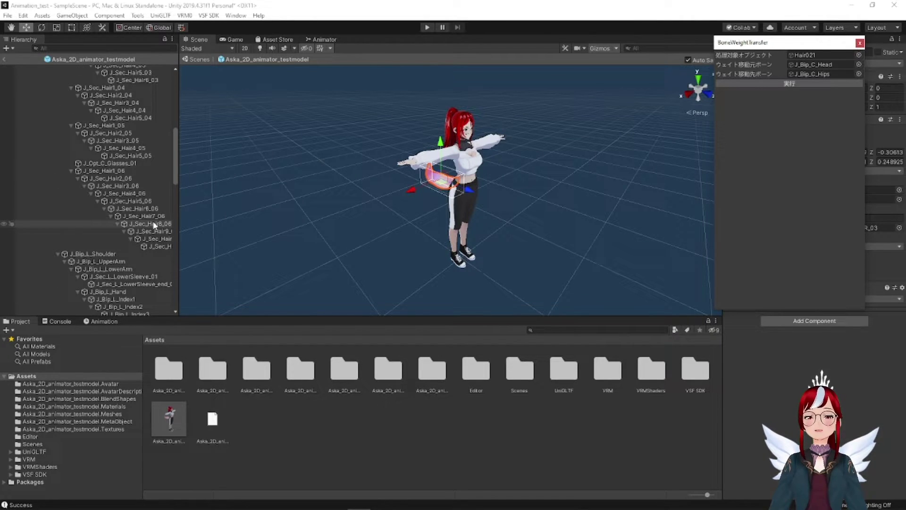
scroll(530, 154, "up", 5)
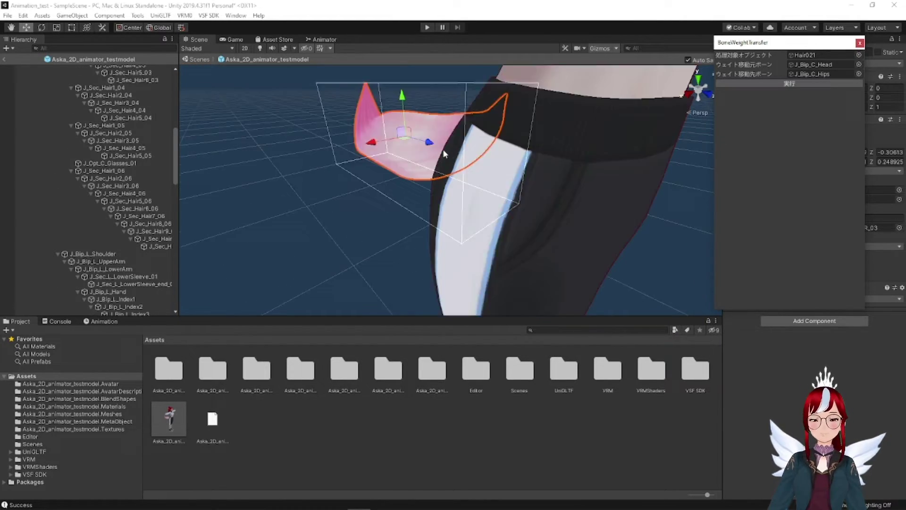
scroll(529, 153, "down", 3)
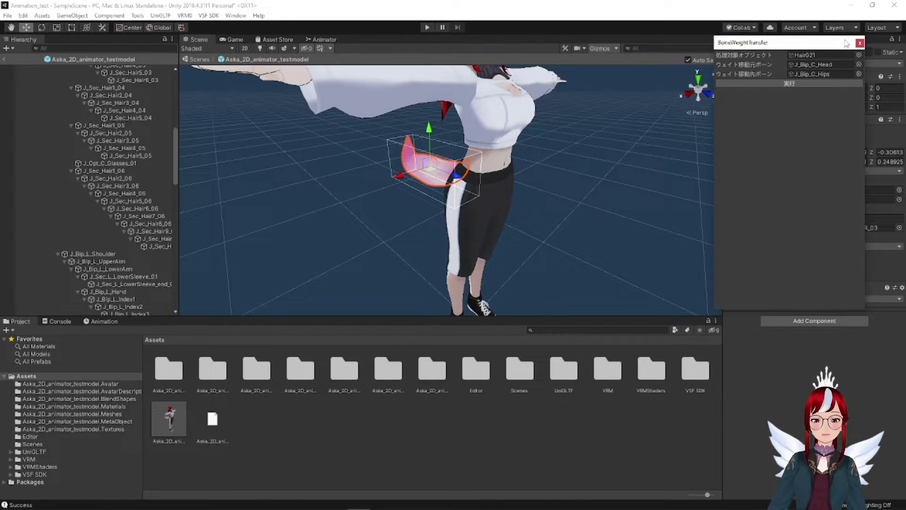
left_click(861, 43)
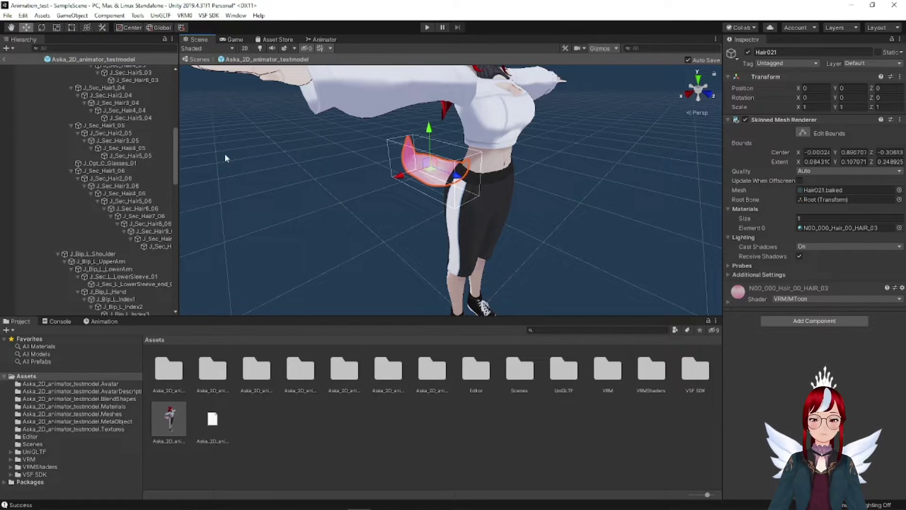
Climb the hair bone chain from J_Sec_Hair9_06 up to its root J_Sec_Hair1_06
left_click(157, 245)
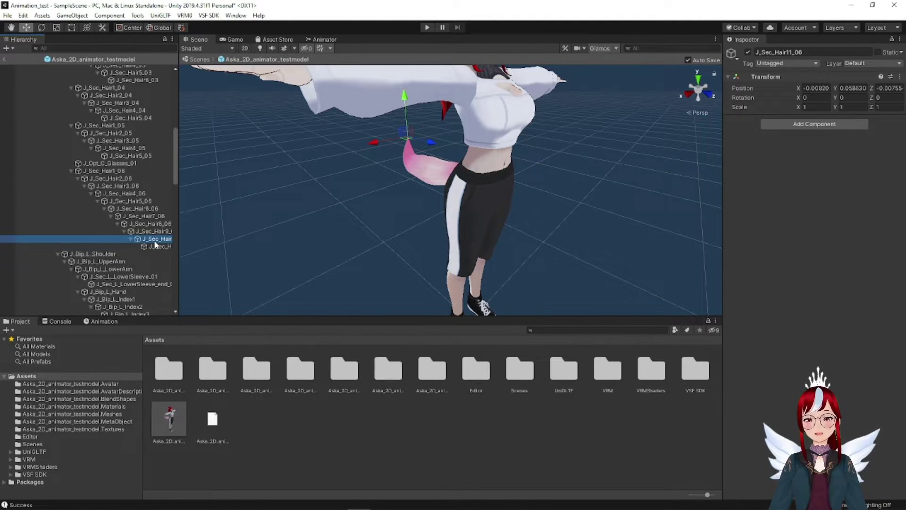
left_click(144, 232)
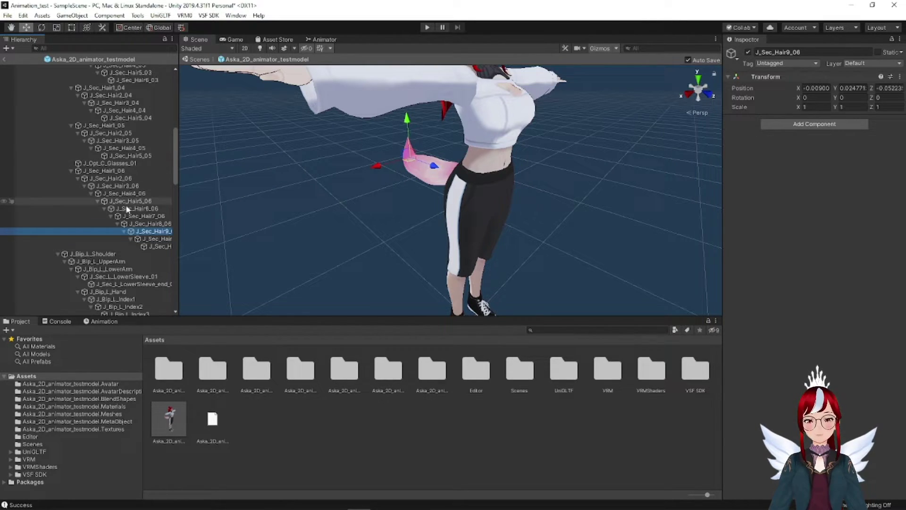
left_click(139, 223)
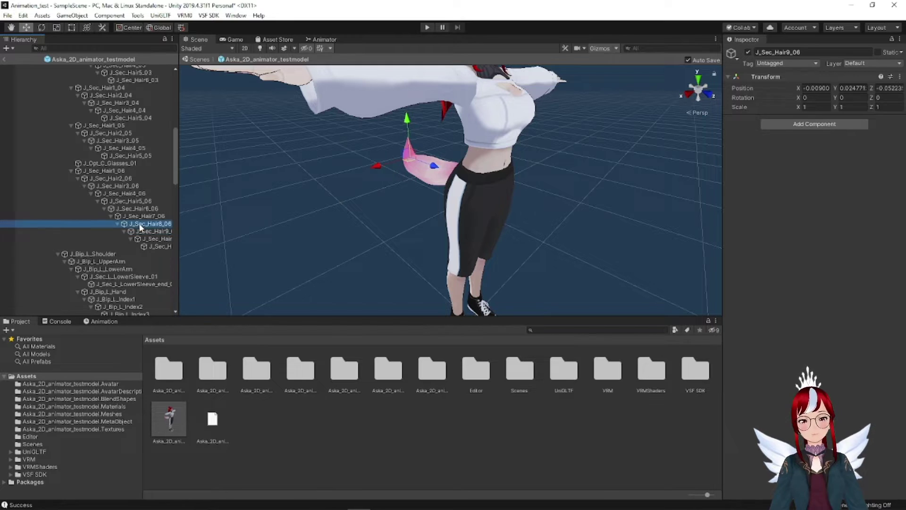
left_click(132, 215)
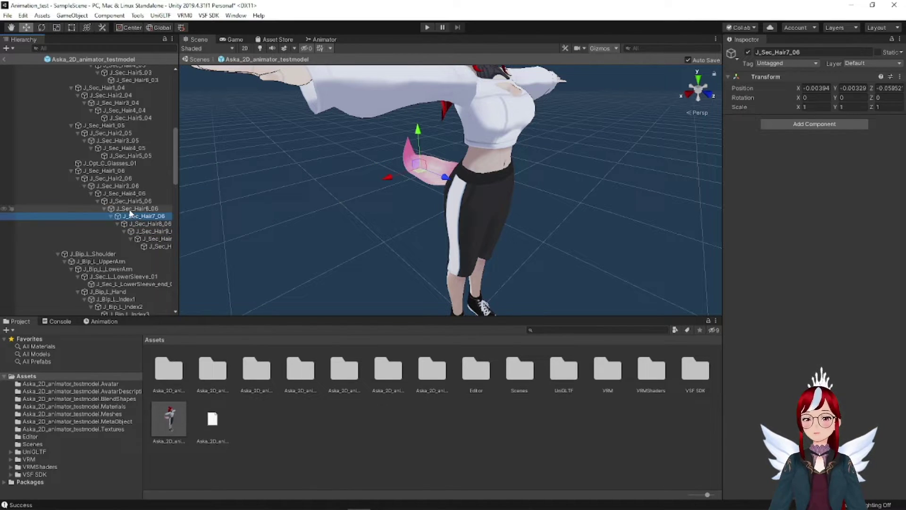
left_click(130, 210)
left_click(129, 156)
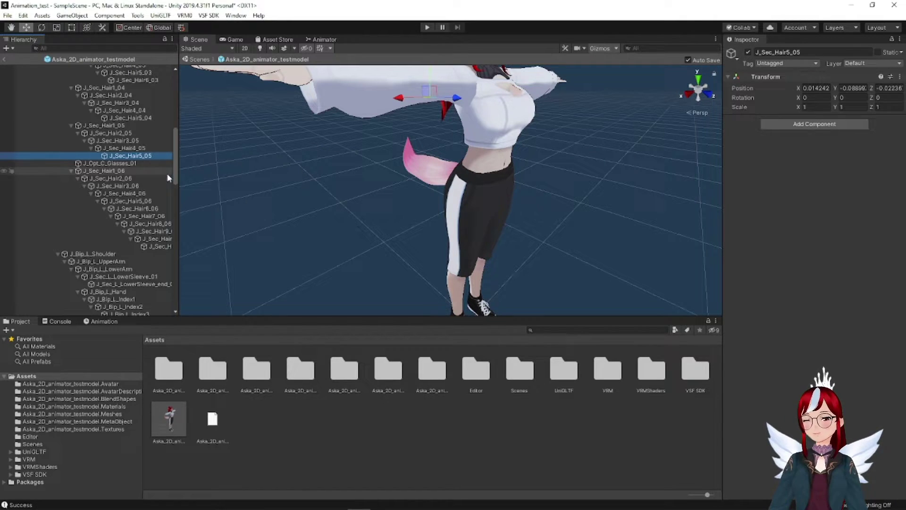
left_click(125, 178)
left_click(118, 141)
left_click(97, 179)
key("Up")
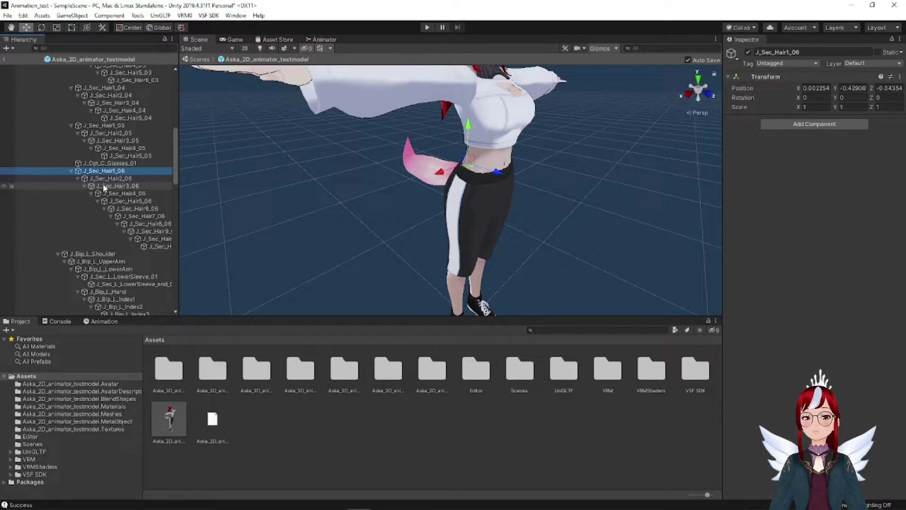
Collapse J_Sec_Hair1_06 and reparent it under J_Bip_C_Hips in the Hierarchy
left_click(71, 170)
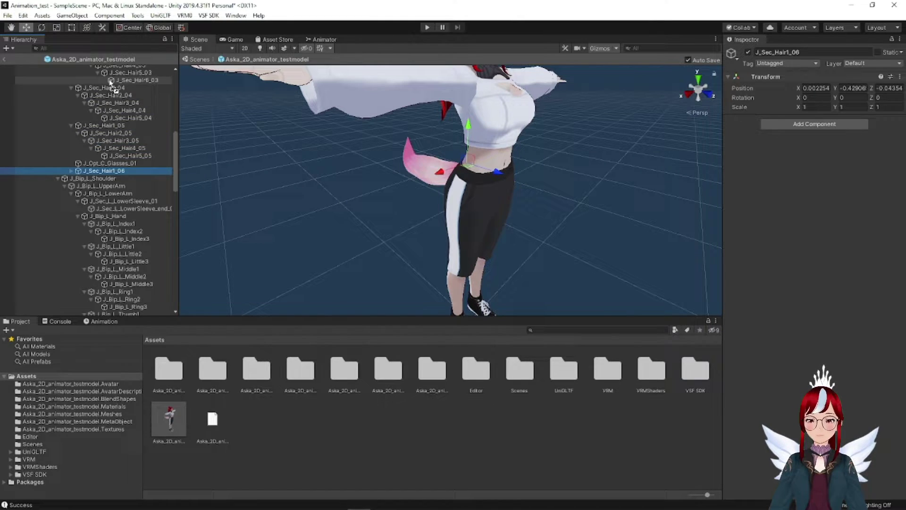
left_click_drag(111, 81, 63, 107)
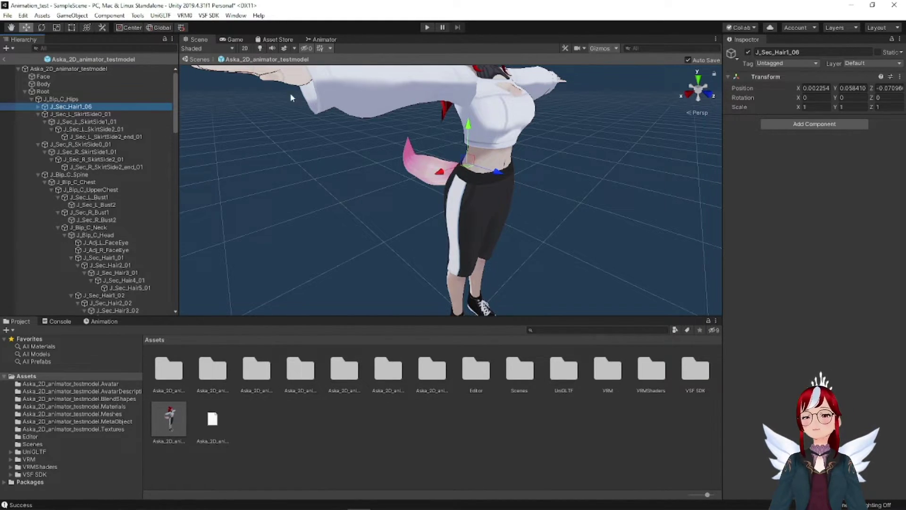
Create an animator controller named Idle in the Assets folder
scroll(510, 88, "down", 5)
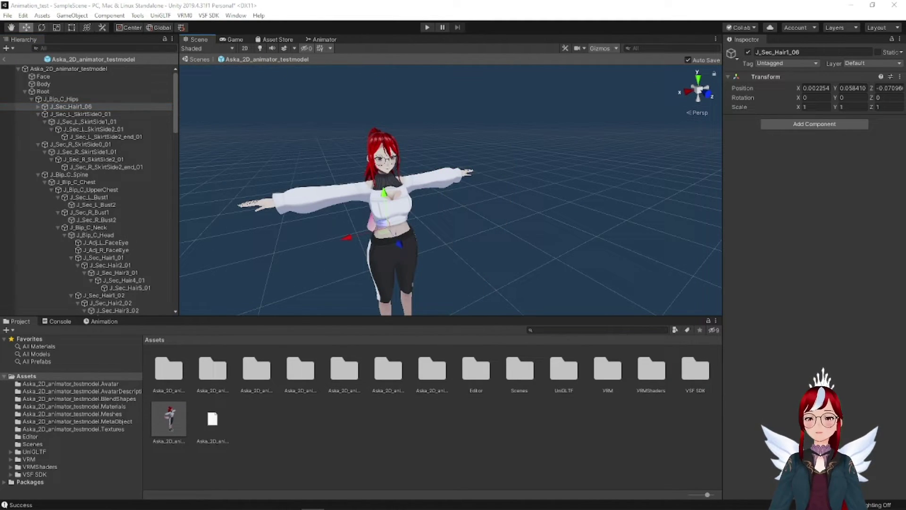
right_click(332, 422)
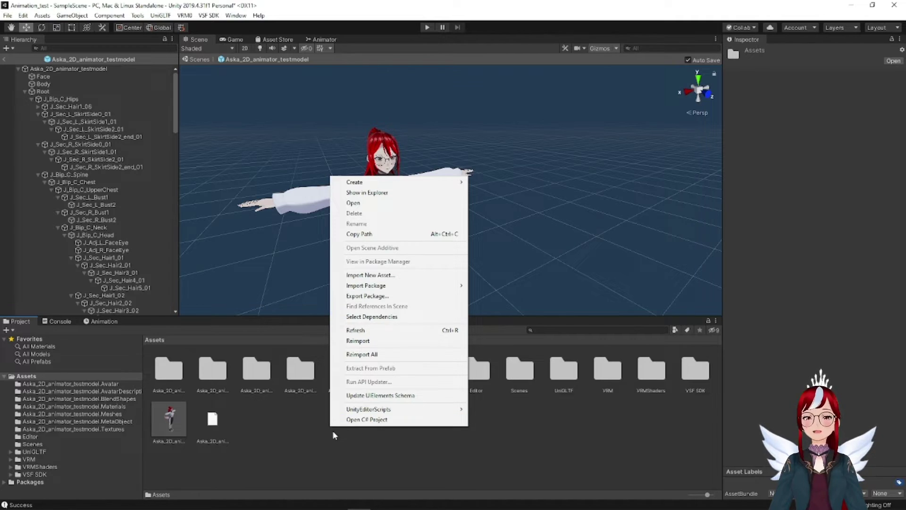
mouse_move(378, 186)
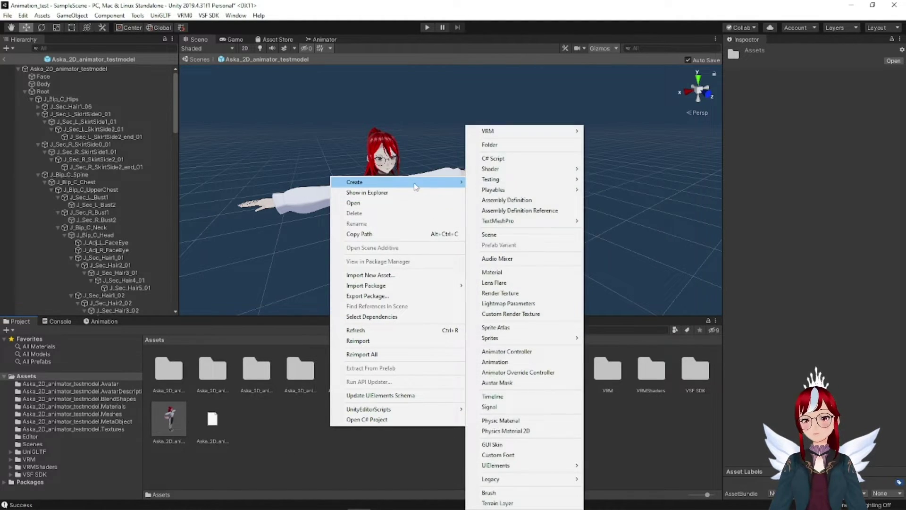
left_click(507, 352)
type("Idle")
key("Return")
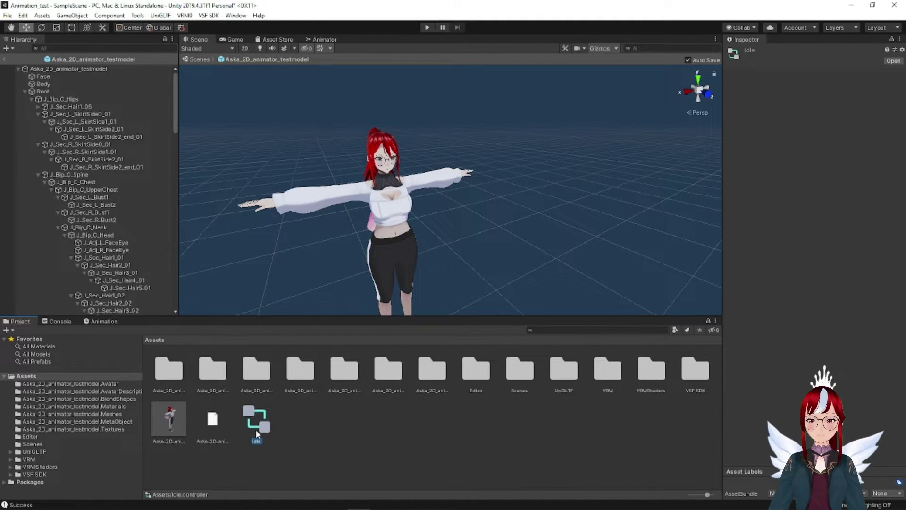
Add an Animator component to Root and assign the Idle controller to it
left_click(108, 92)
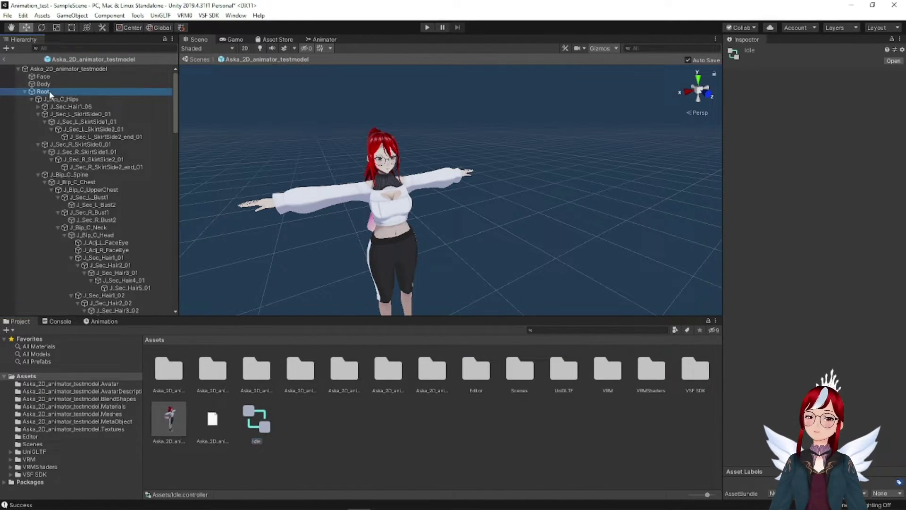
left_click(814, 124)
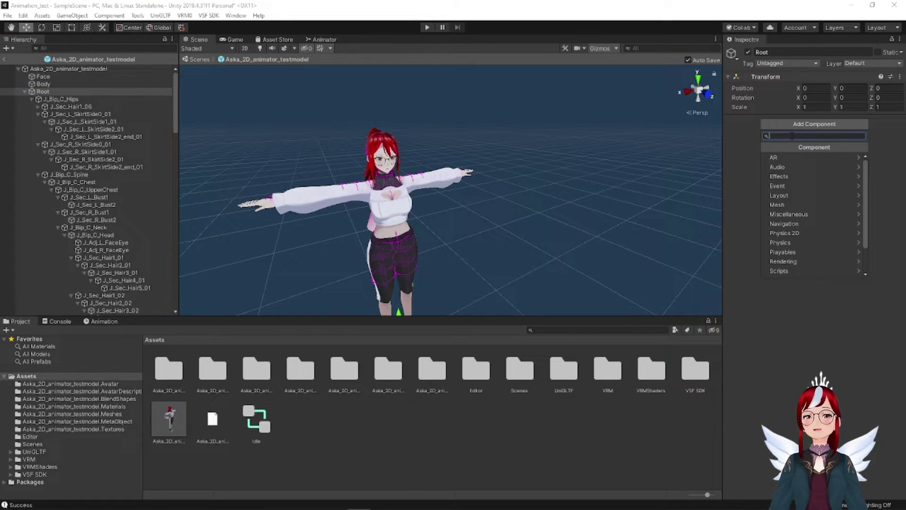
type("anim")
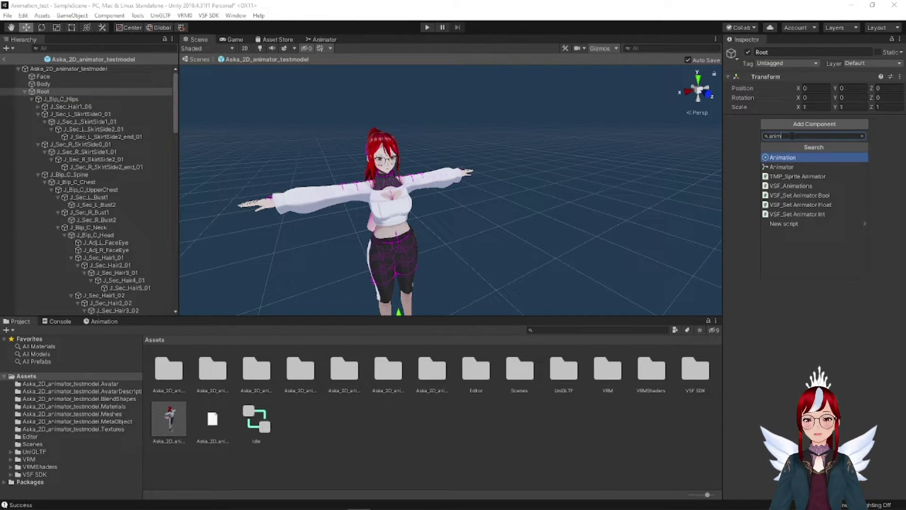
type("ator")
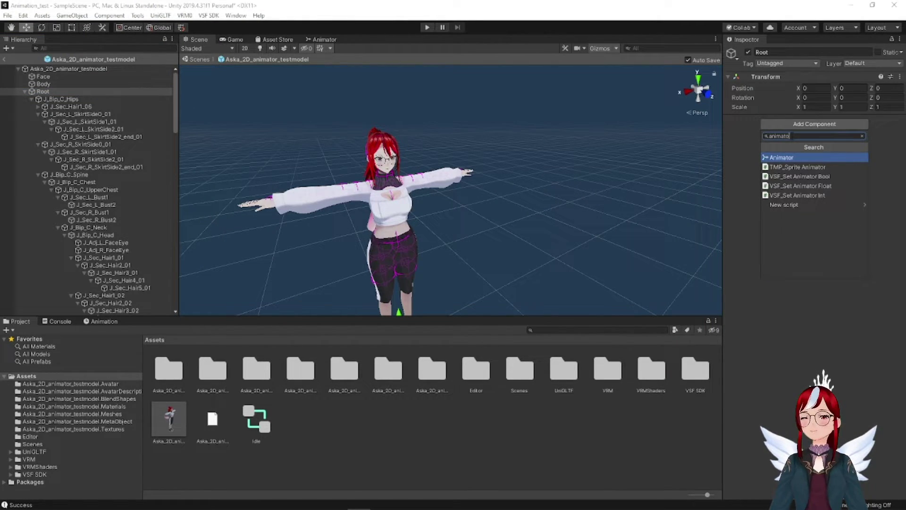
key("BackSpace")
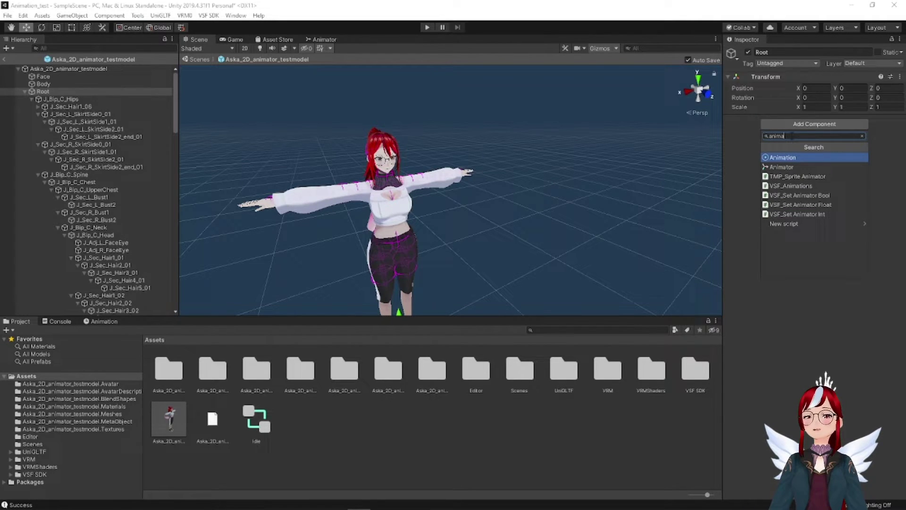
left_click(784, 167)
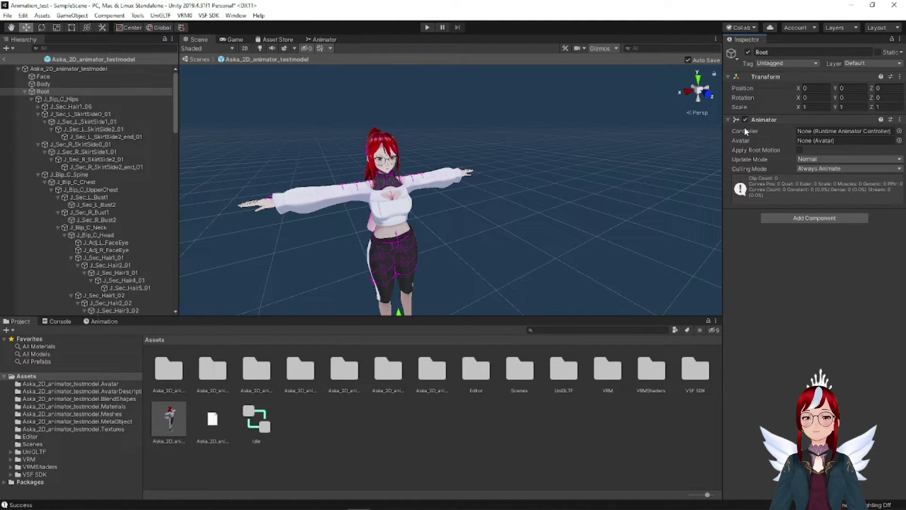
left_click_drag(257, 417, 856, 133)
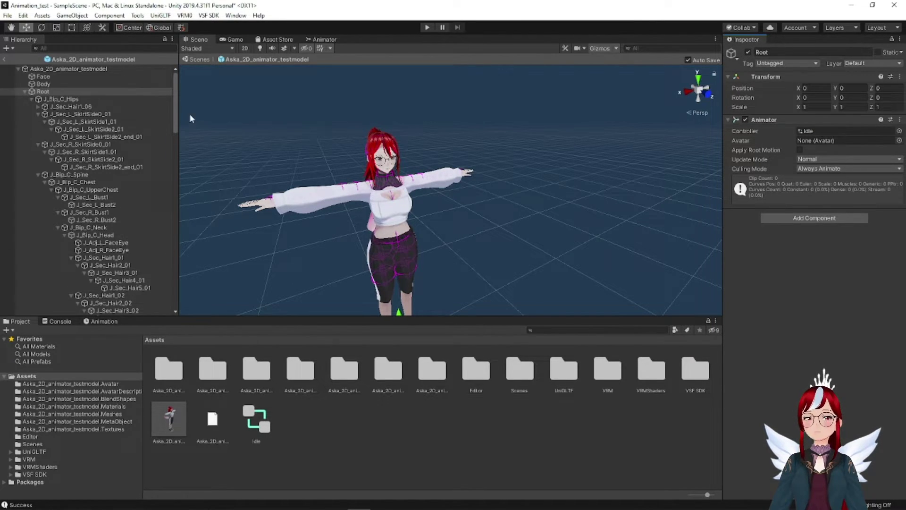
Add the Animator tab from Window > Animation and show the Animation timeline panel
left_click(237, 16)
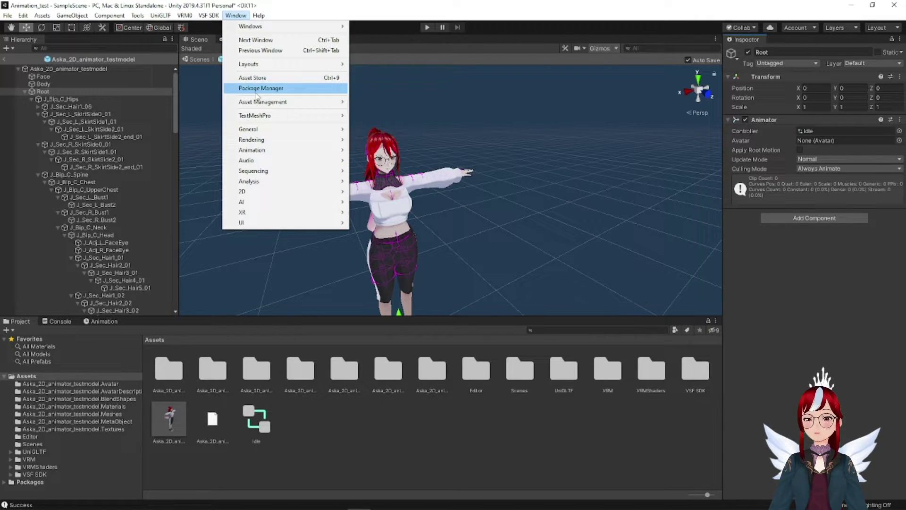
mouse_move(273, 152)
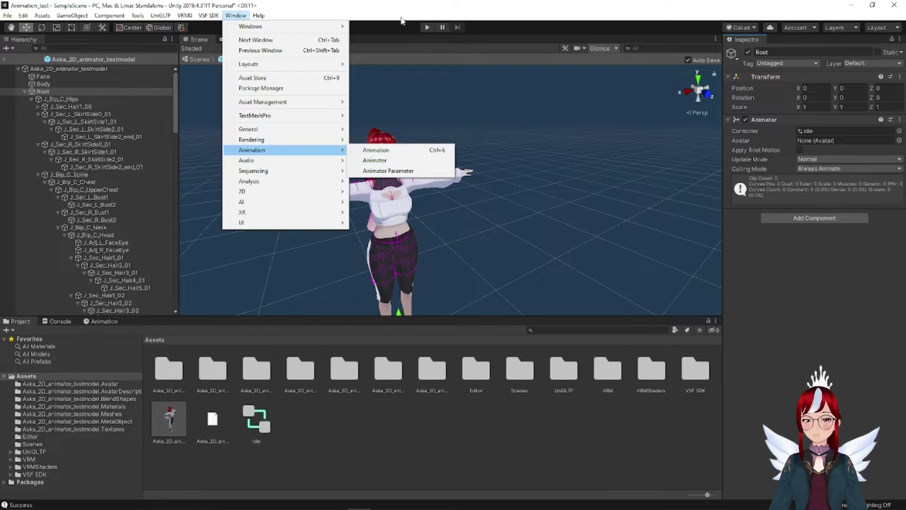
left_click(395, 161)
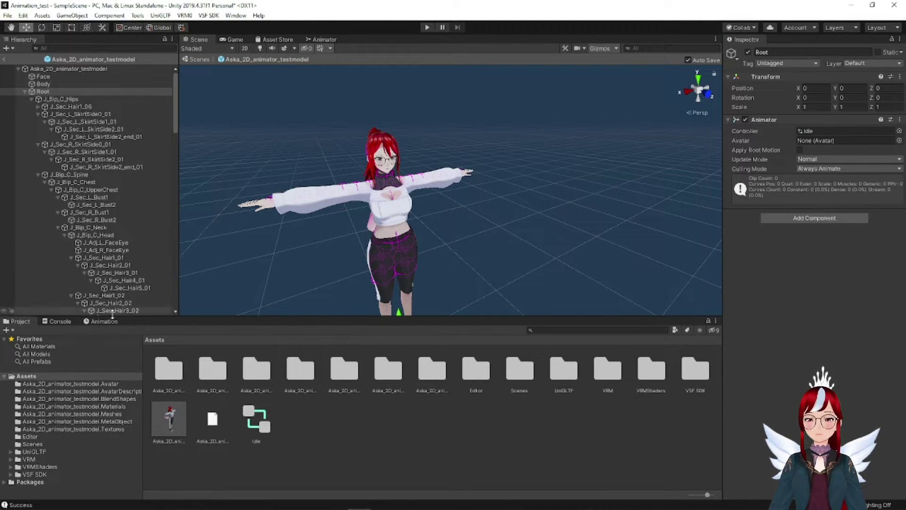
mouse_move(107, 322)
left_mouse_down()
mouse_move(182, 291)
mouse_move(396, 10)
mouse_move(812, 163)
mouse_move(338, 387)
mouse_move(105, 325)
left_mouse_up()
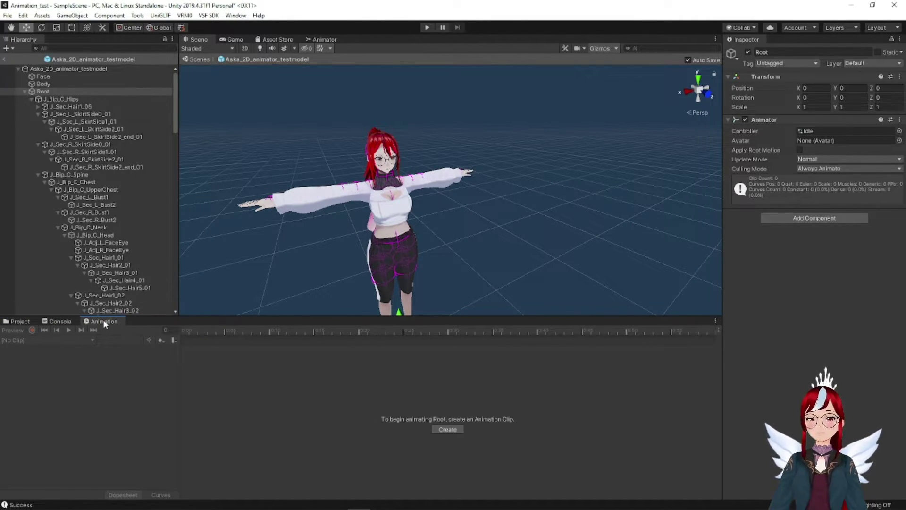
mouse_move(106, 321)
left_mouse_down()
mouse_move(142, 306)
mouse_move(277, 109)
mouse_move(777, 58)
mouse_move(700, 324)
mouse_move(812, 320)
mouse_move(95, 329)
left_mouse_up()
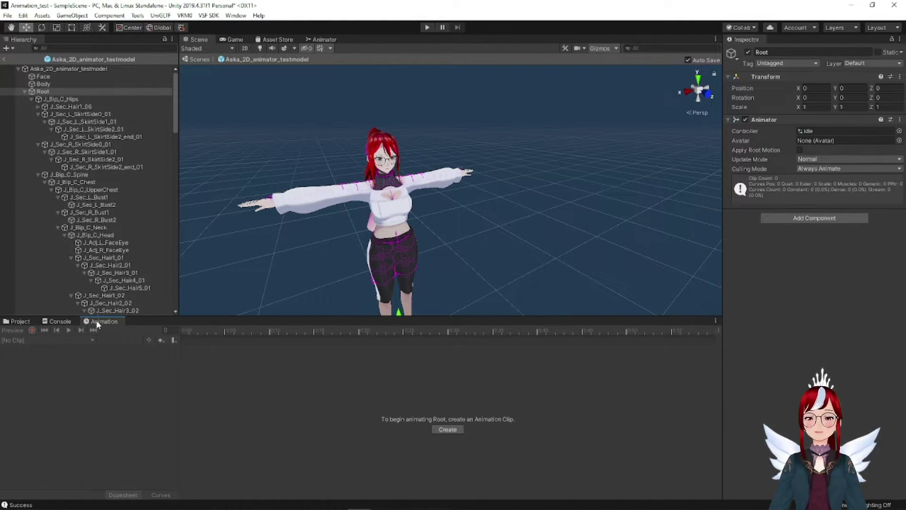
Add an empty state to the Base Layer graph and begin renaming it to Idle
left_click(326, 39)
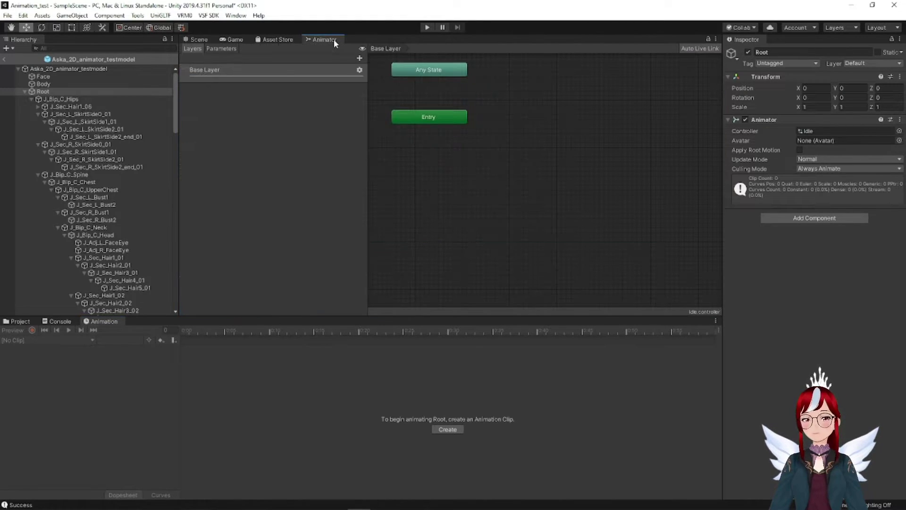
scroll(488, 95, "down", 4)
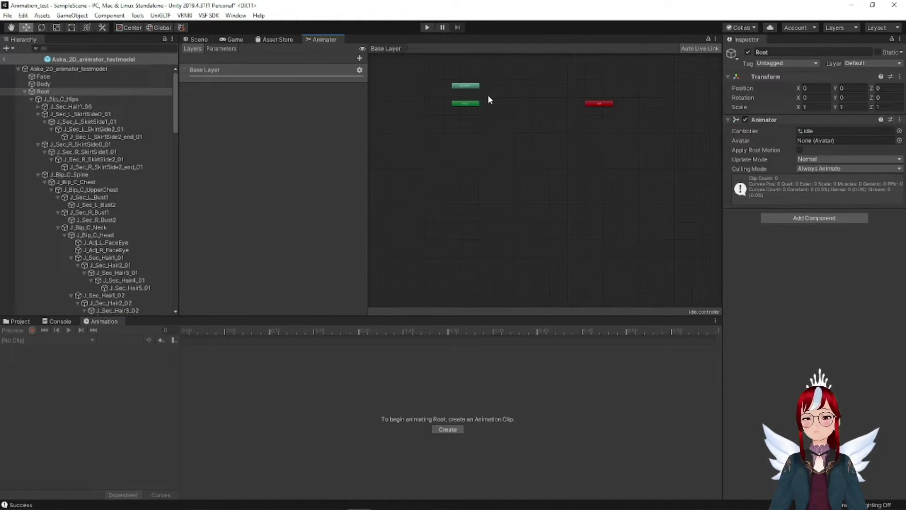
scroll(488, 95, "up", 3)
scroll(612, 97, "down", 2)
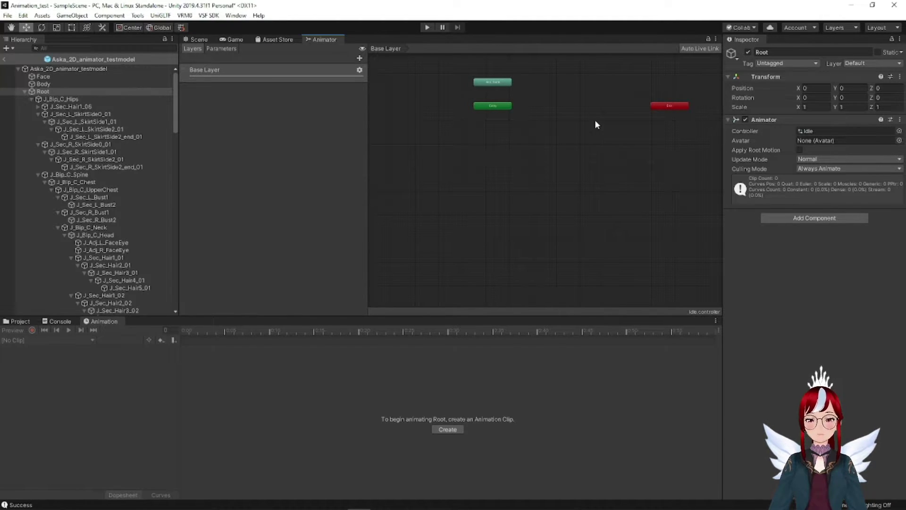
scroll(554, 66, "up", 2)
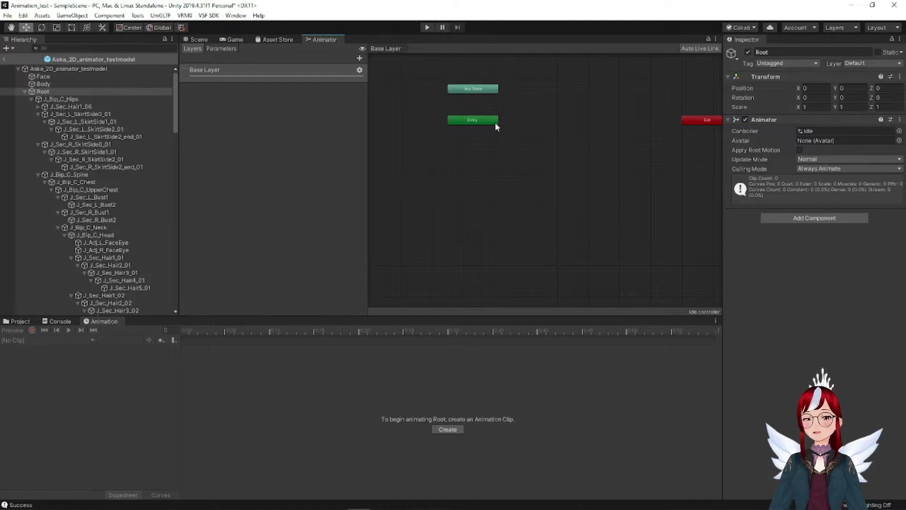
right_click(544, 126)
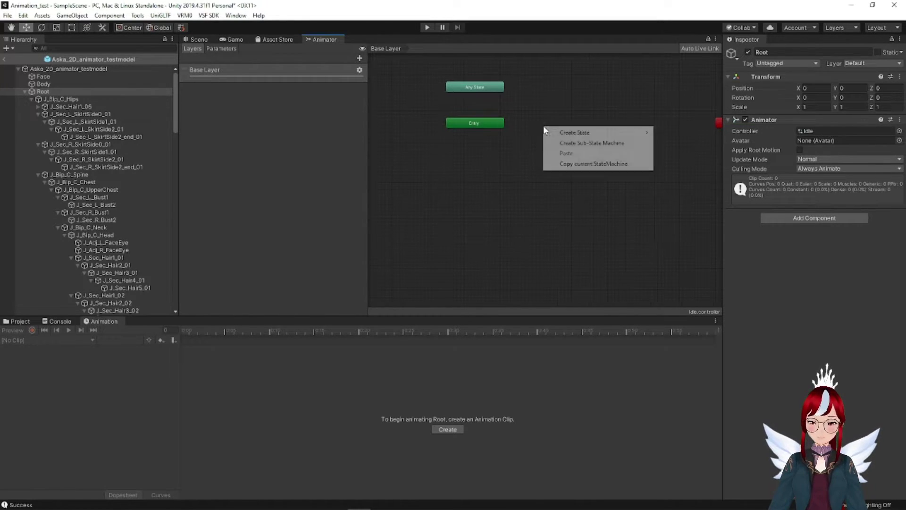
mouse_move(568, 133)
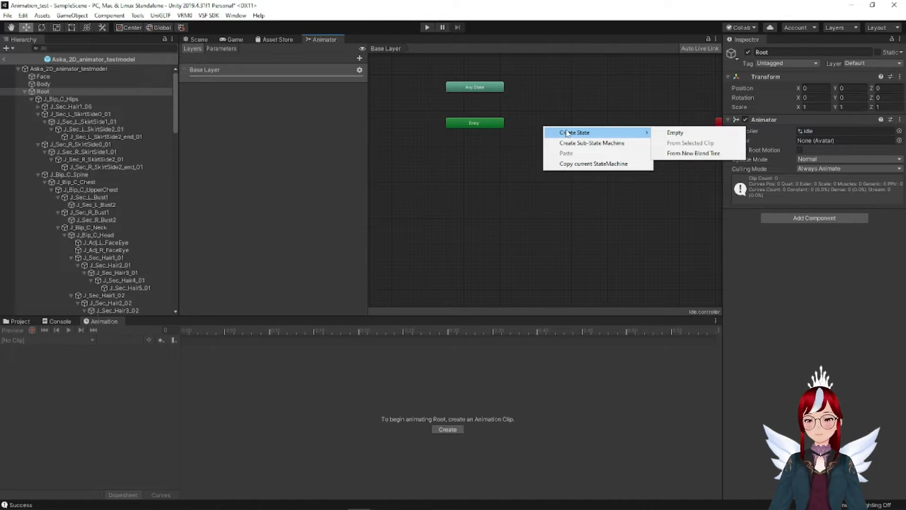
left_click(687, 134)
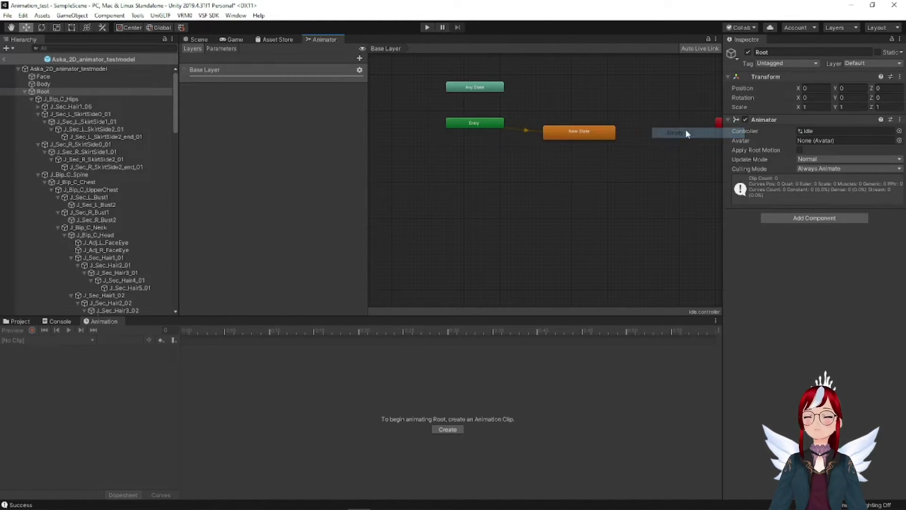
left_click(591, 132)
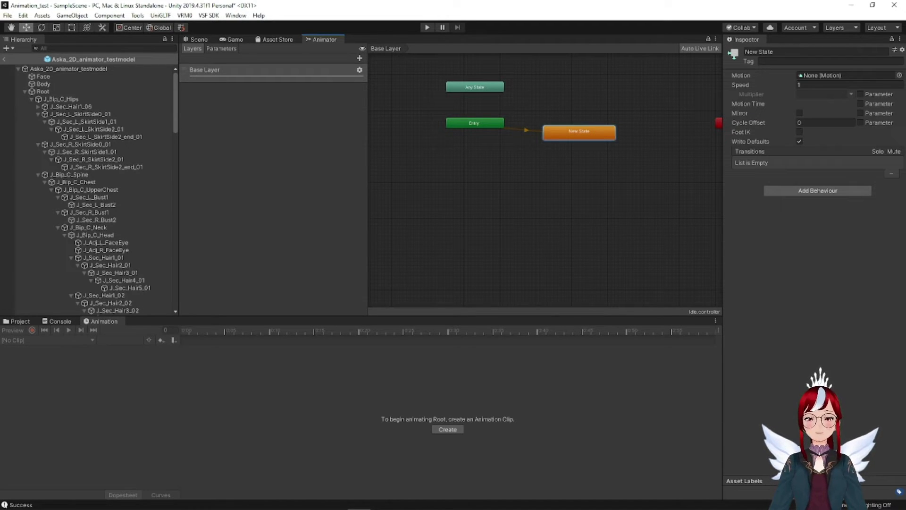
left_click(787, 51)
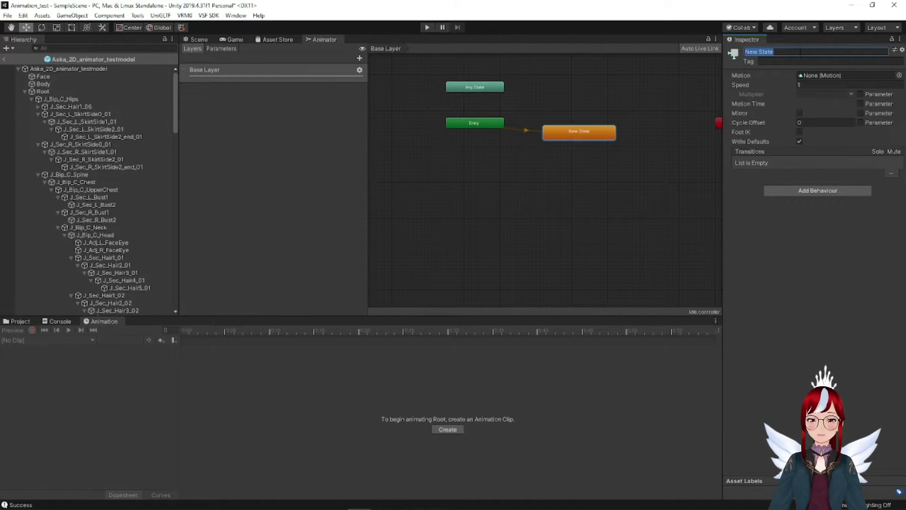
key("BackSpace")
Confirm the Idle state name, then create Root's animation clip as Idle_Animation.anim
key("Return")
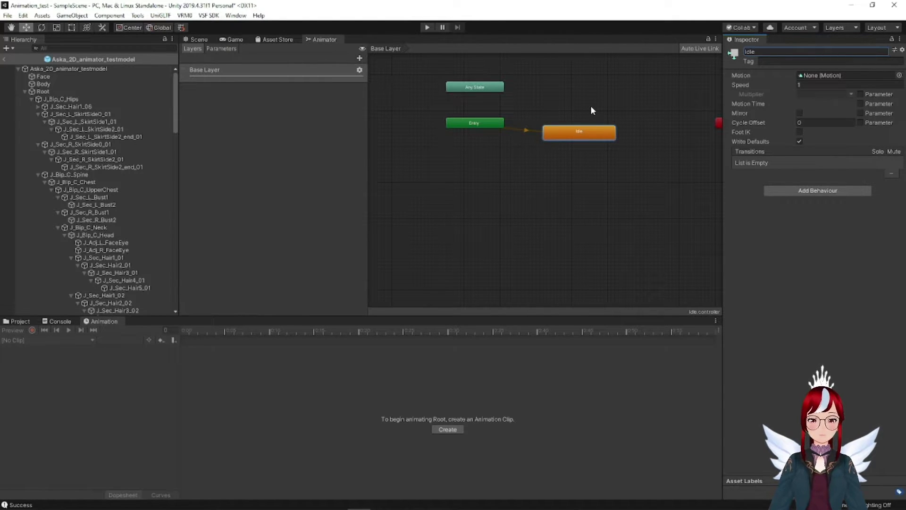
left_click_drag(580, 133, 577, 125)
left_click(42, 91)
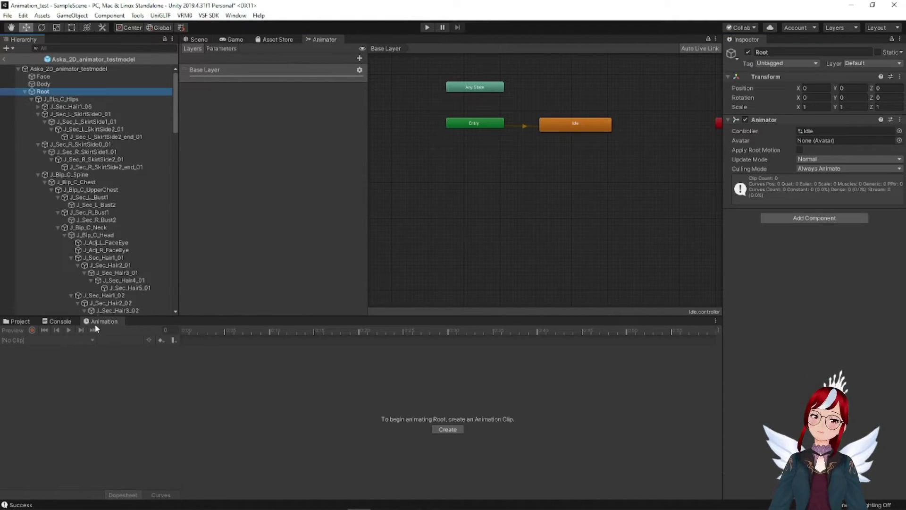
left_click(448, 430)
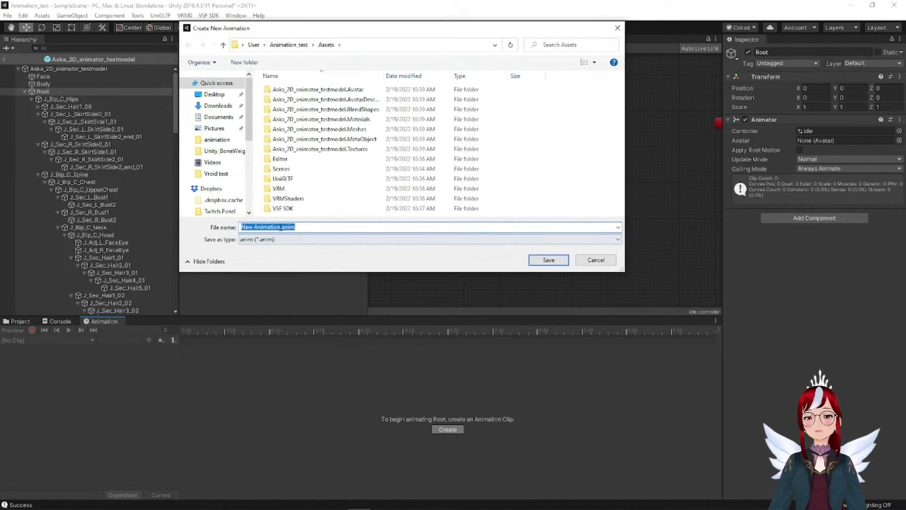
left_click(282, 227)
left_click_drag(252, 227, 216, 222)
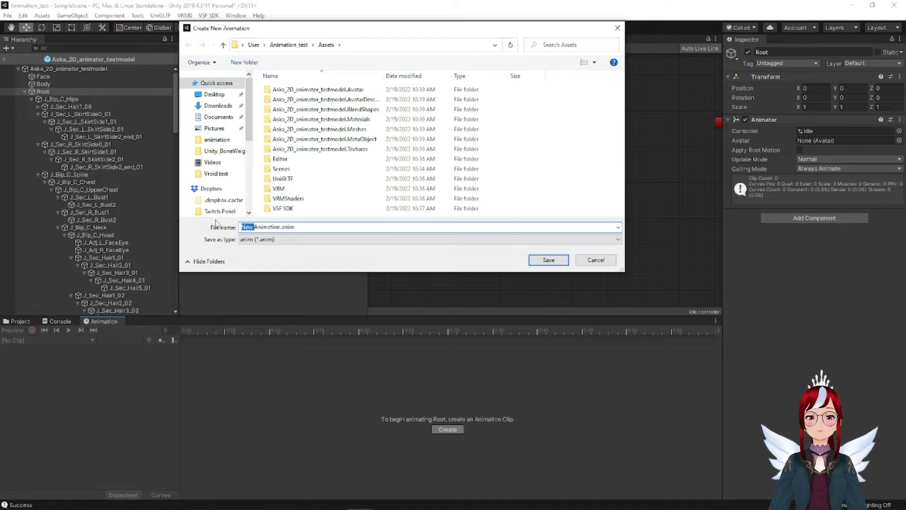
type("Idl")
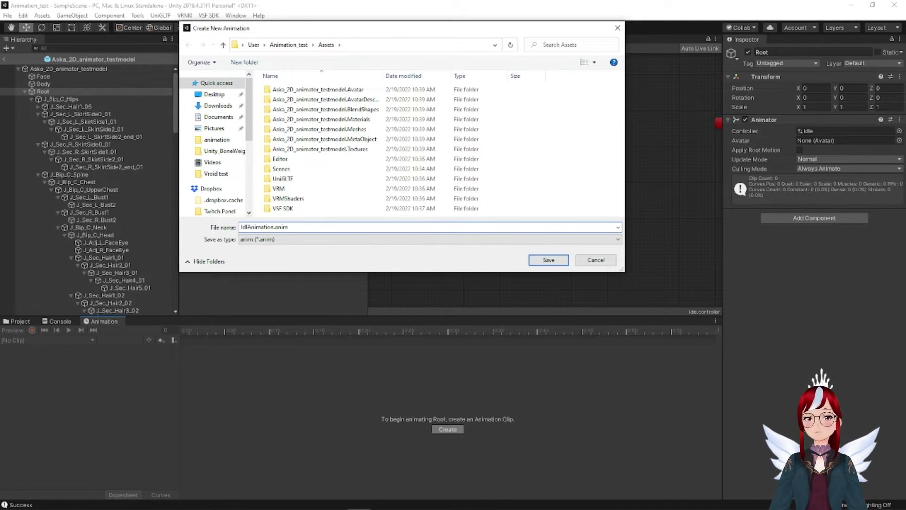
type("e_")
Save the Idle_Animation clip and bend the right upper and lower leg bones with the rotate tool
key("Return")
scroll(105, 261, "down", 10)
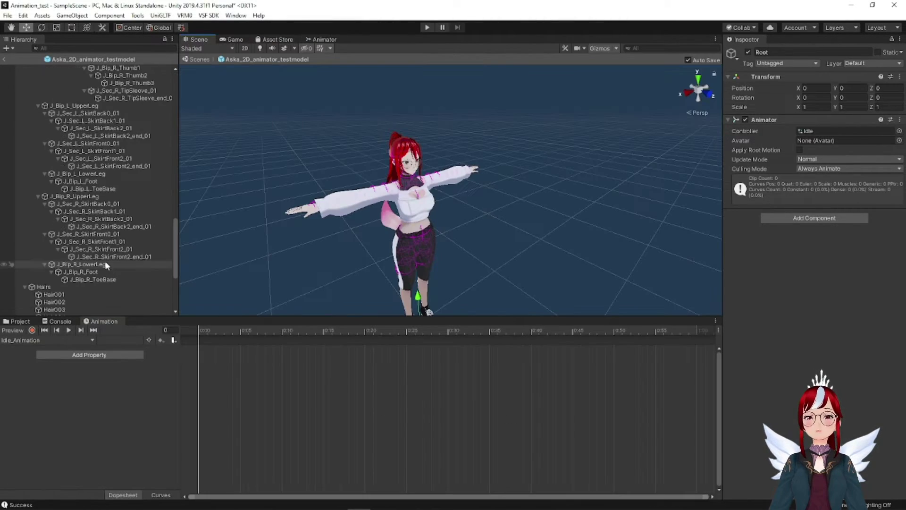
left_click(85, 196)
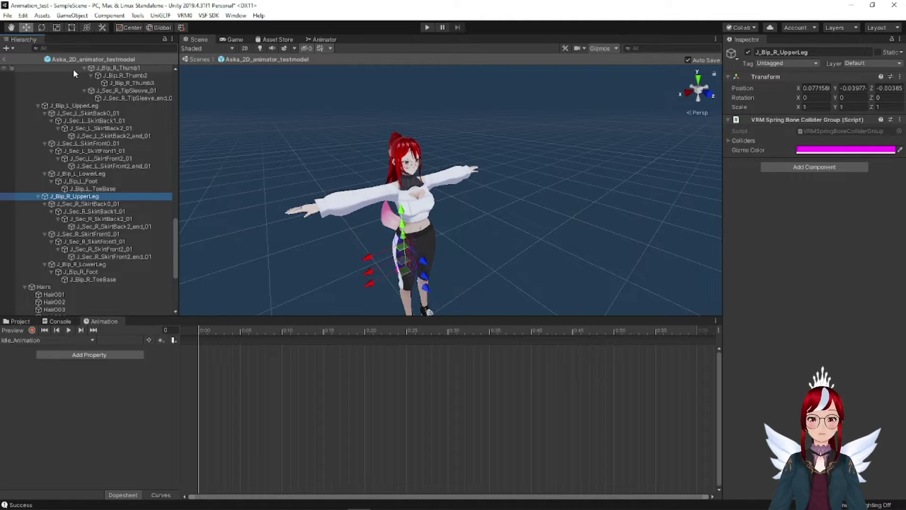
left_click(42, 28)
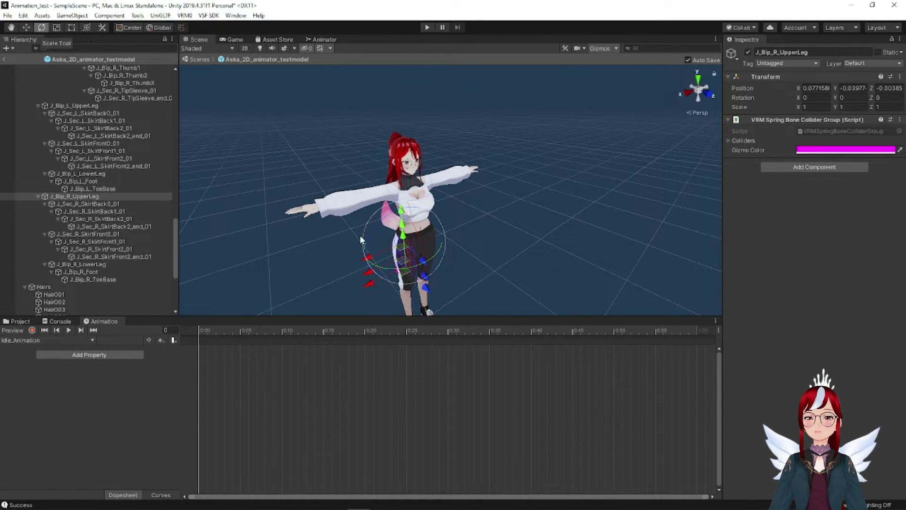
left_click_drag(419, 238, 662, 173)
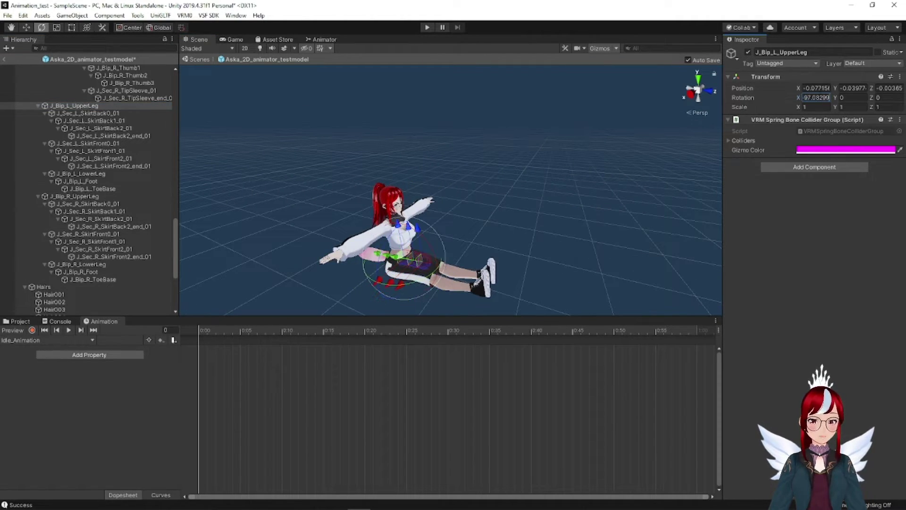
left_click(142, 265)
left_click_drag(504, 351, 515, 331)
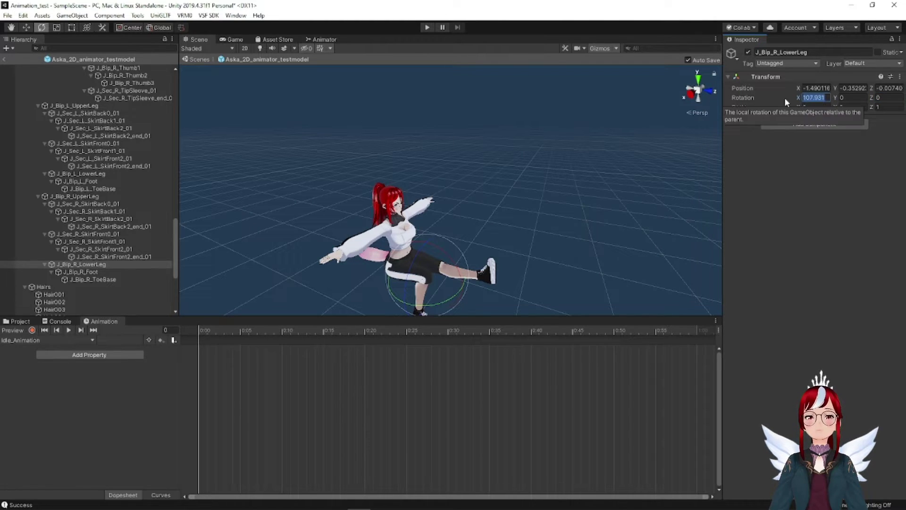
Reset the right upper leg's Transform Rotation X to 0
double_click(80, 173)
scroll(542, 273, "down", 3)
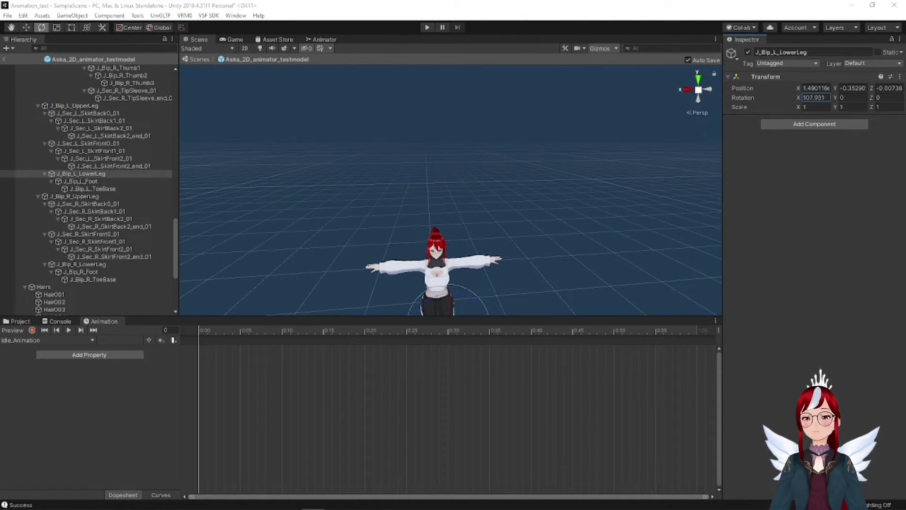
left_click(816, 97)
key("ctrl+c")
key("Home")
type("-")
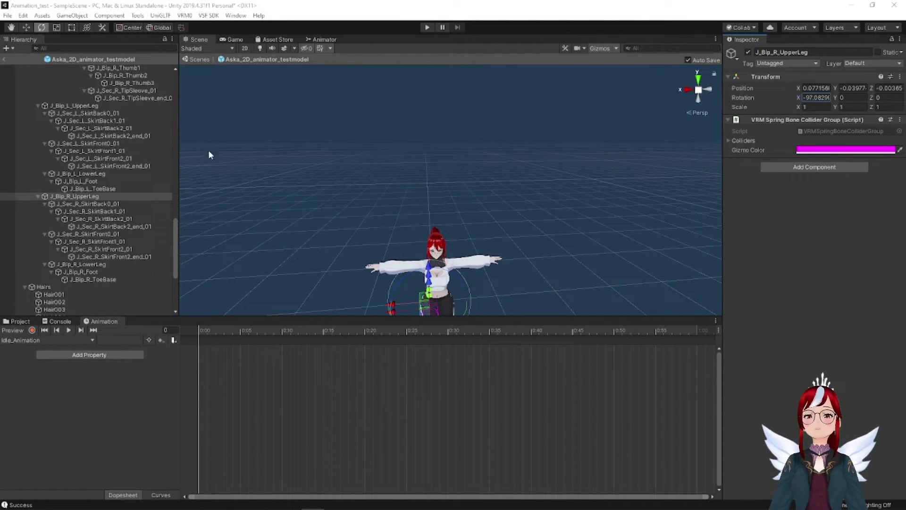
key("ctrl+a")
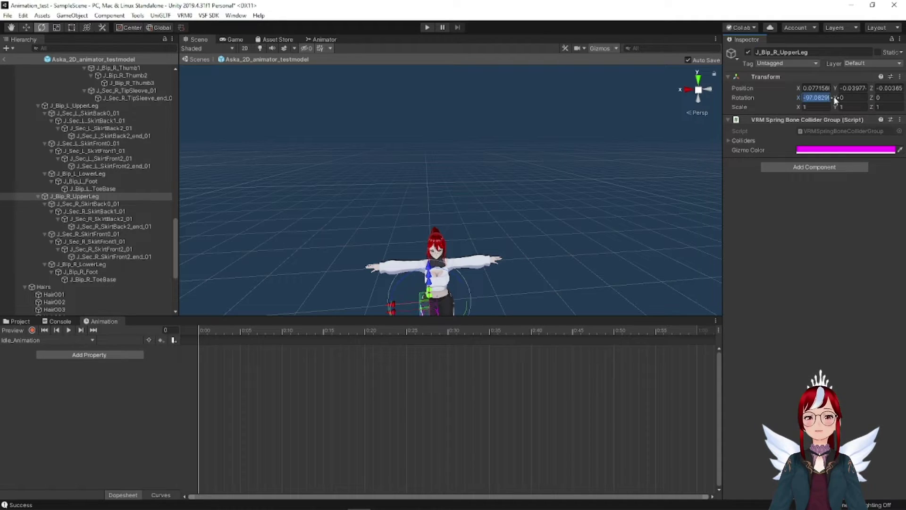
type("0")
Check the left upper, left lower and right lower leg bones from a few viewing angles
scroll(378, 219, "down", 3)
left_click(73, 106)
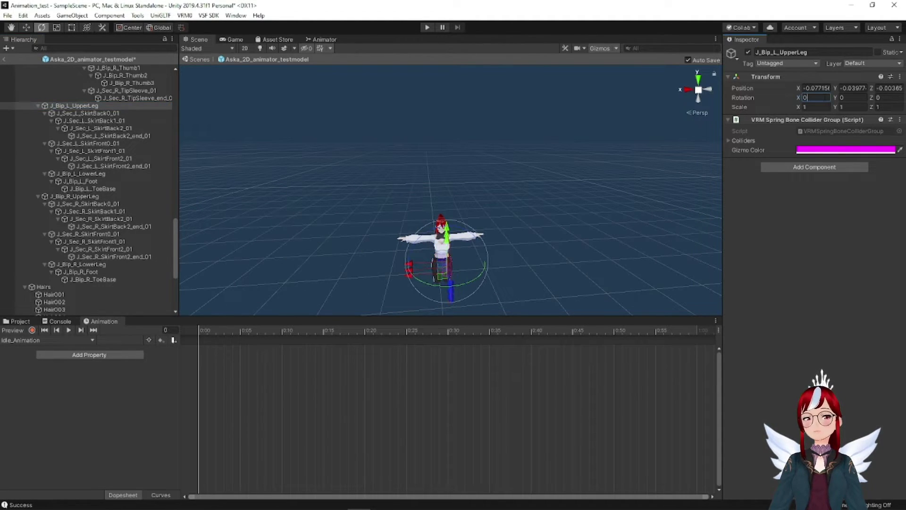
left_click(85, 174)
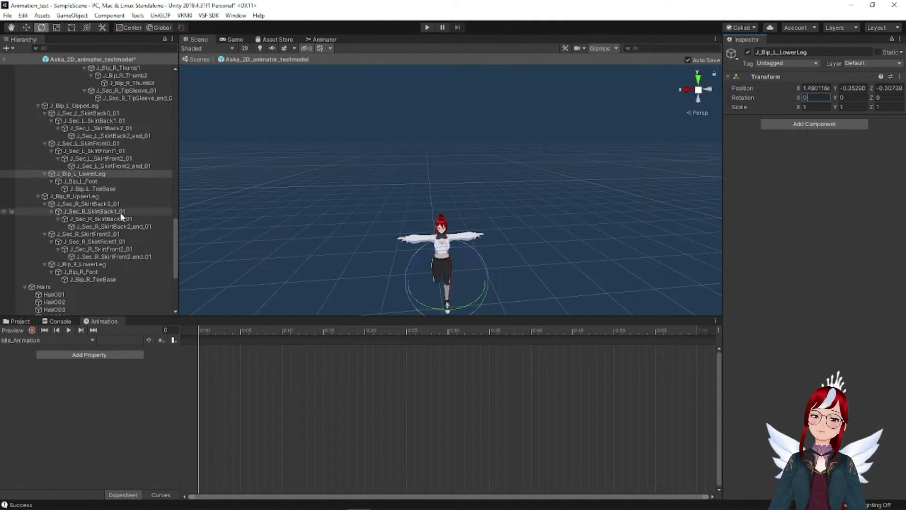
left_click(98, 262)
left_click_drag(543, 245, 492, 302, "alt")
scroll(553, 291, "up", 3)
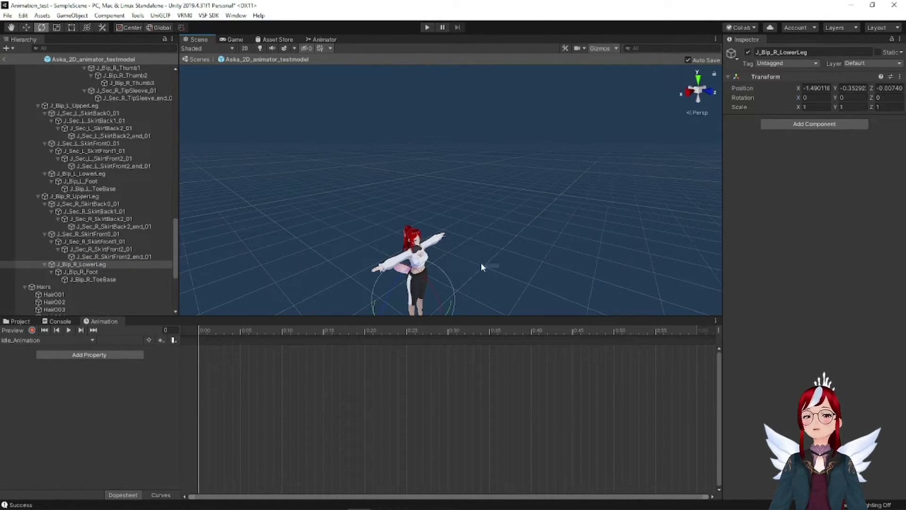
left_click_drag(413, 257, 393, 293, "alt")
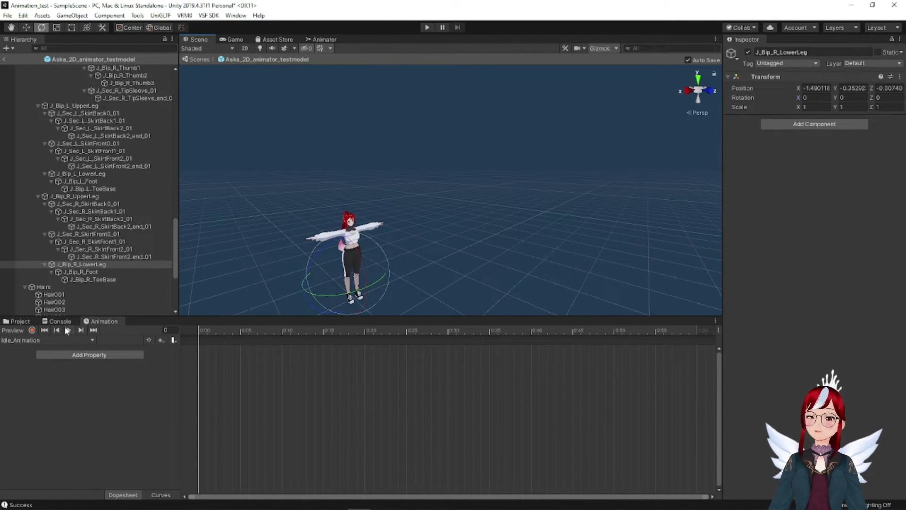
Record keys for the right lower leg at 107.931 and right upper leg at 97.08299 Rotation X
left_click(33, 330)
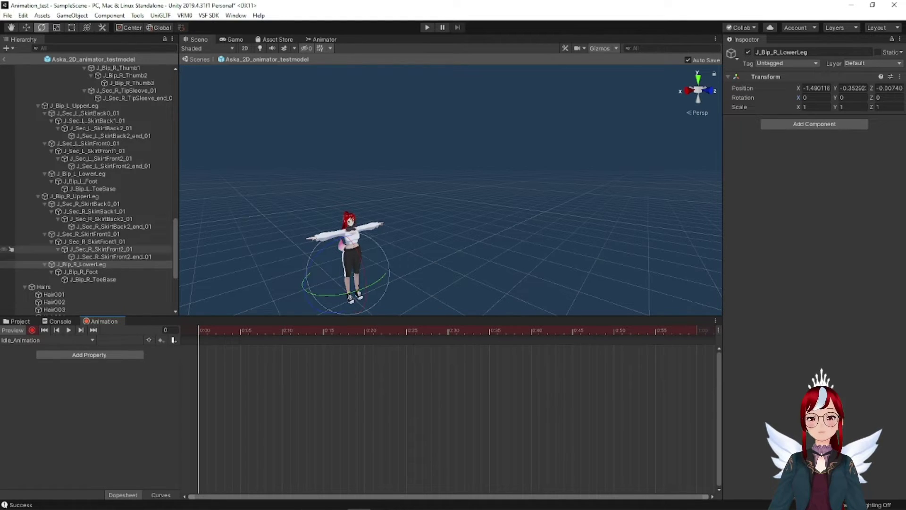
left_click_drag(806, 101, 839, 102)
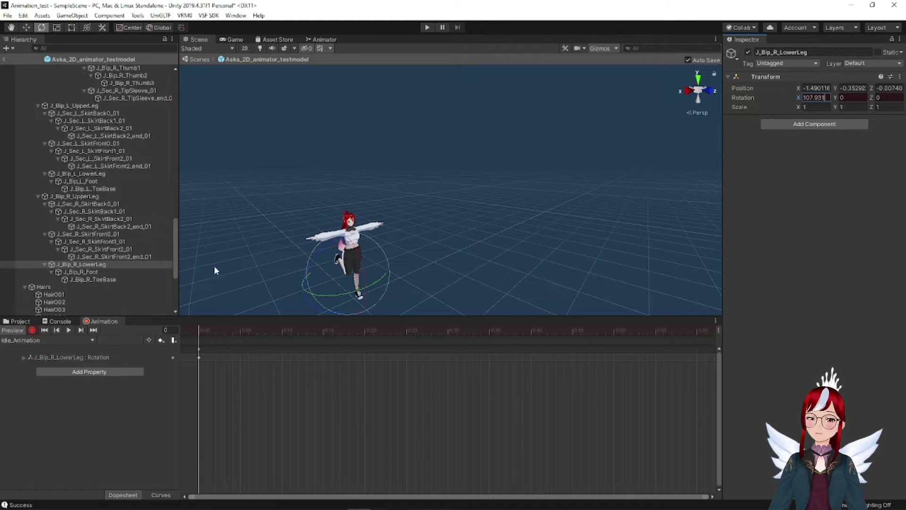
left_click(142, 196)
left_click(815, 98)
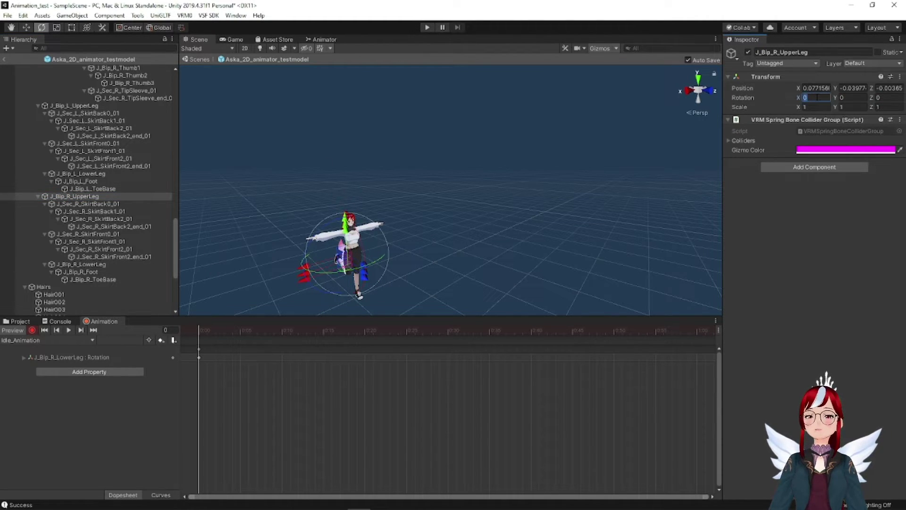
left_click_drag(798, 97, 824, 97)
Key the left lower leg at 107.931 and the left upper leg's Rotation X, then view the Animator graph
left_click(96, 175)
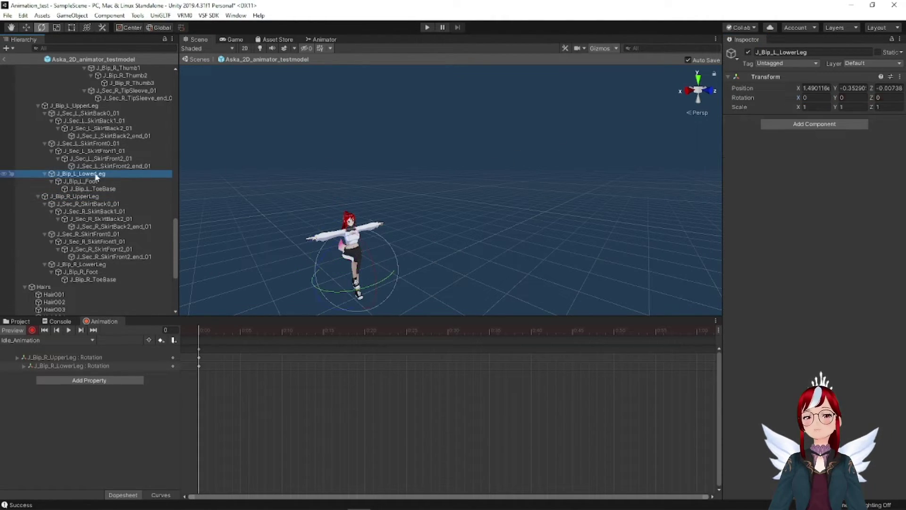
left_click(816, 97)
type("107.931")
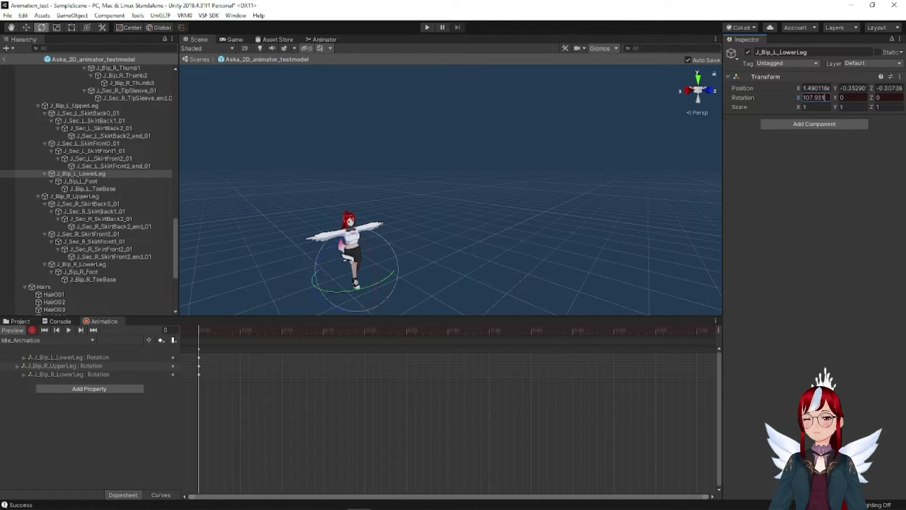
left_click(74, 105)
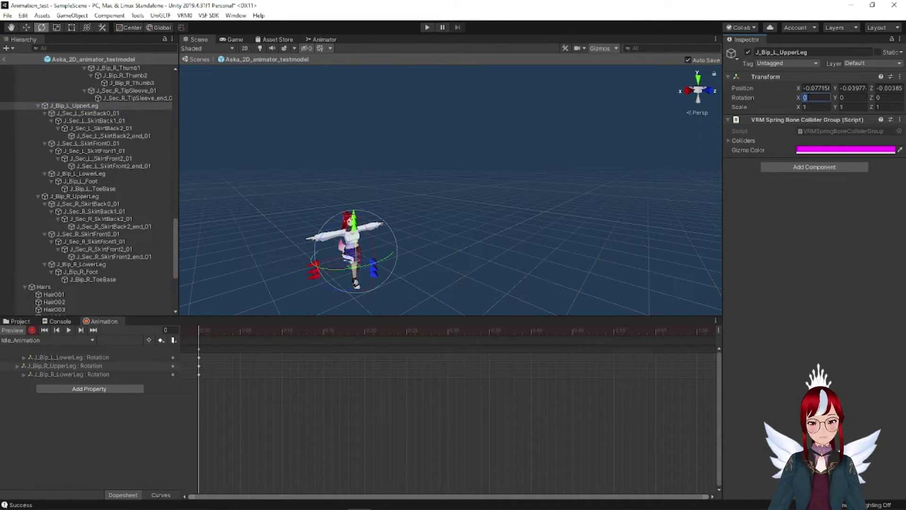
key("ctrl+v")
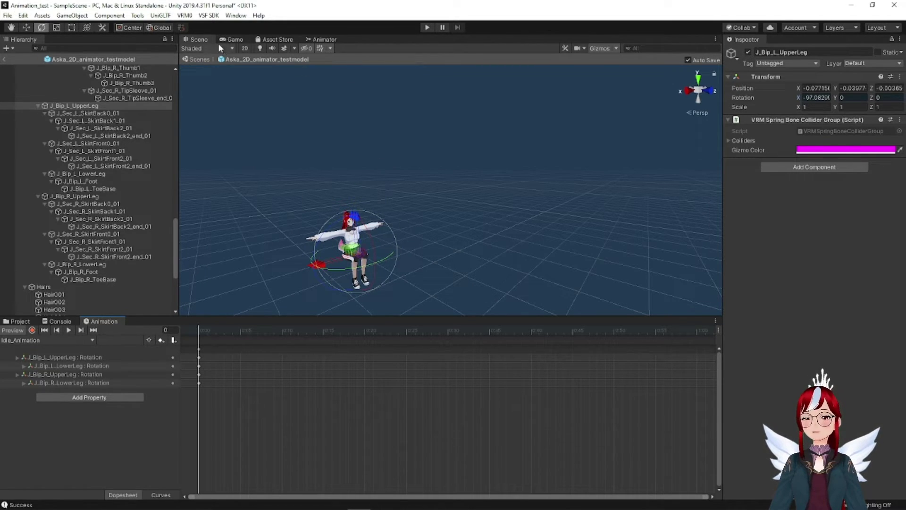
left_click(319, 40)
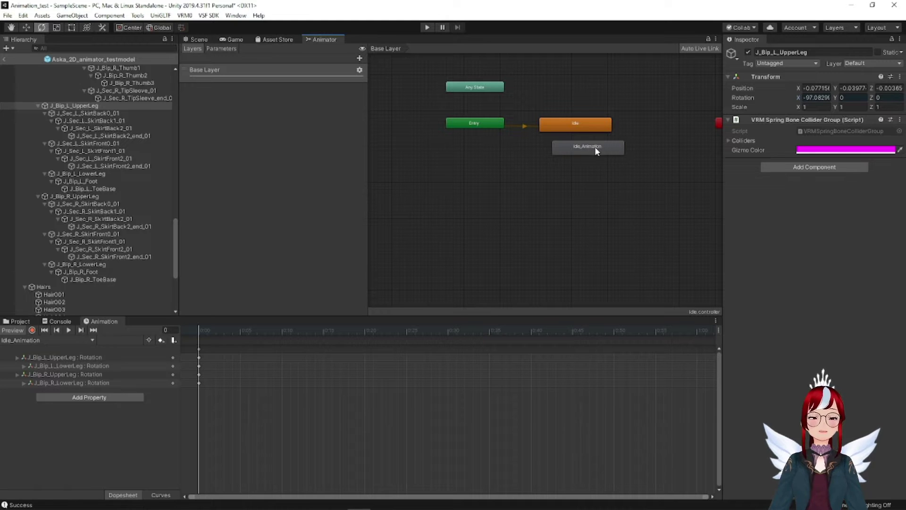
Assign Idle_Animation as the Idle state's motion
left_click_drag(595, 147, 588, 152)
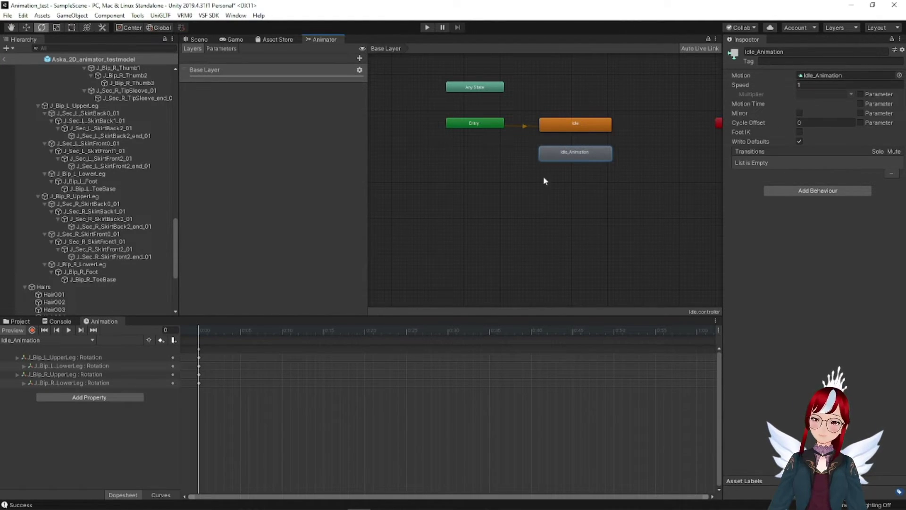
left_click(572, 123)
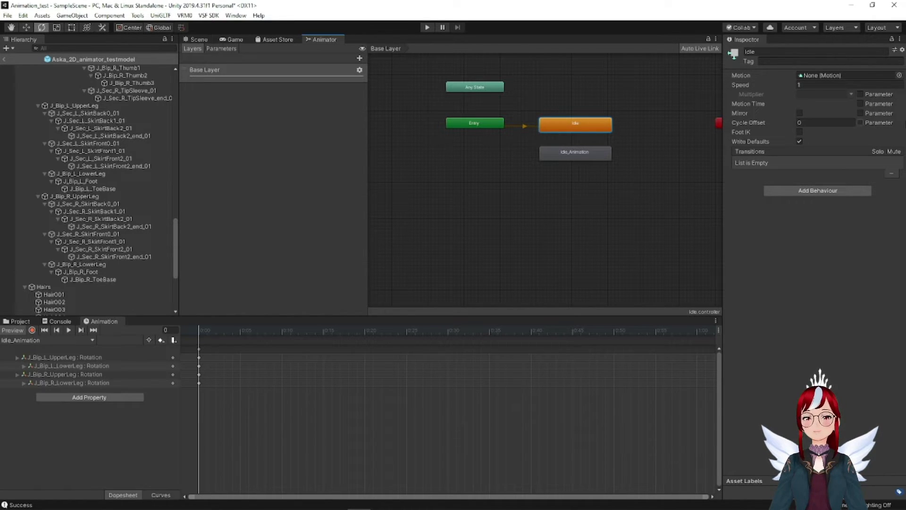
left_click(899, 75)
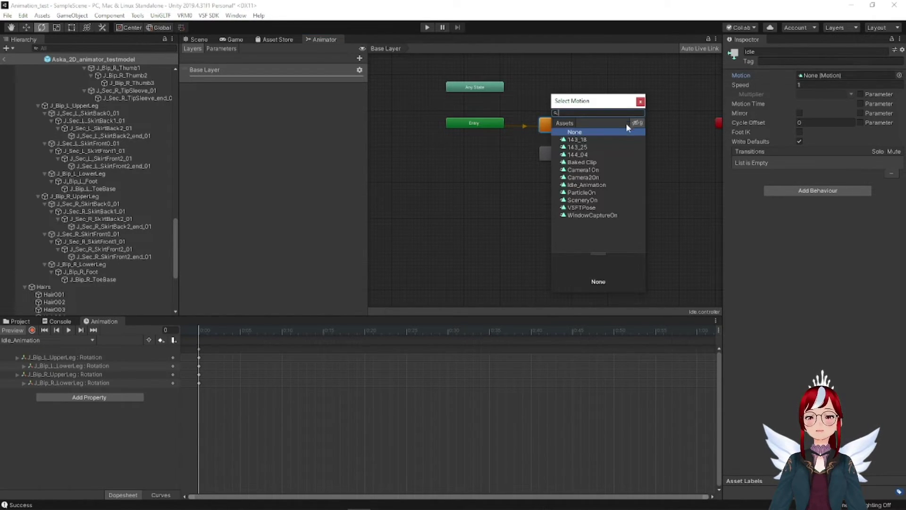
left_click(574, 186)
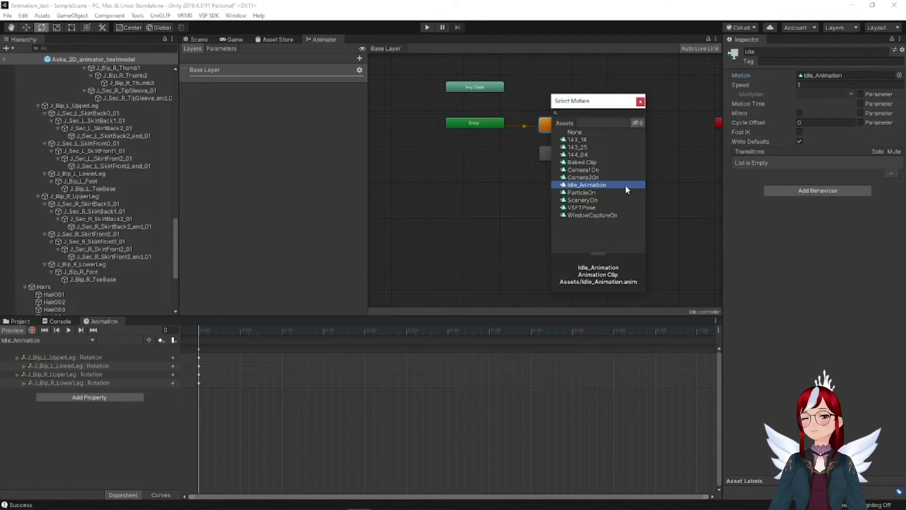
left_click(585, 150)
Delete the extra Idle_Animation state node and confirm the Idle state's motion
left_click(579, 159)
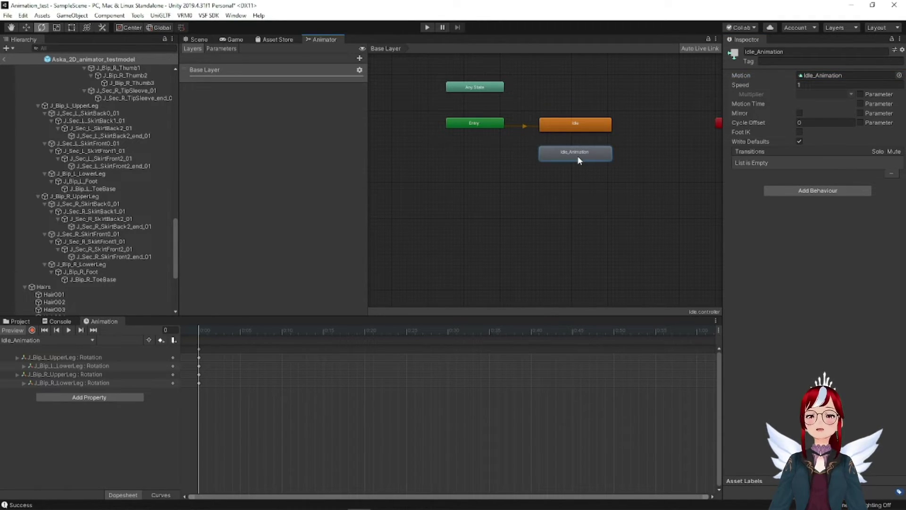
key("Delete")
left_click(571, 127)
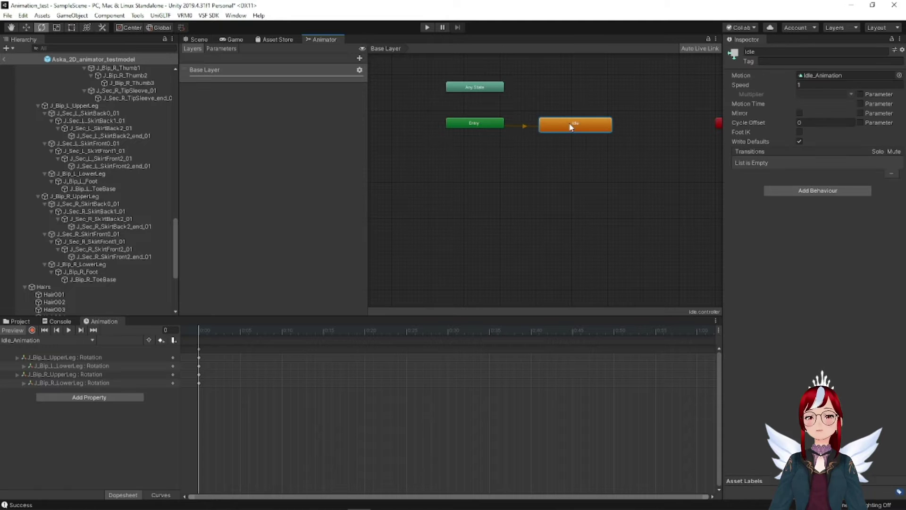
left_click(198, 40)
Export the avatar bundle through the VSF SDK menu
scroll(104, 104, "up", 15)
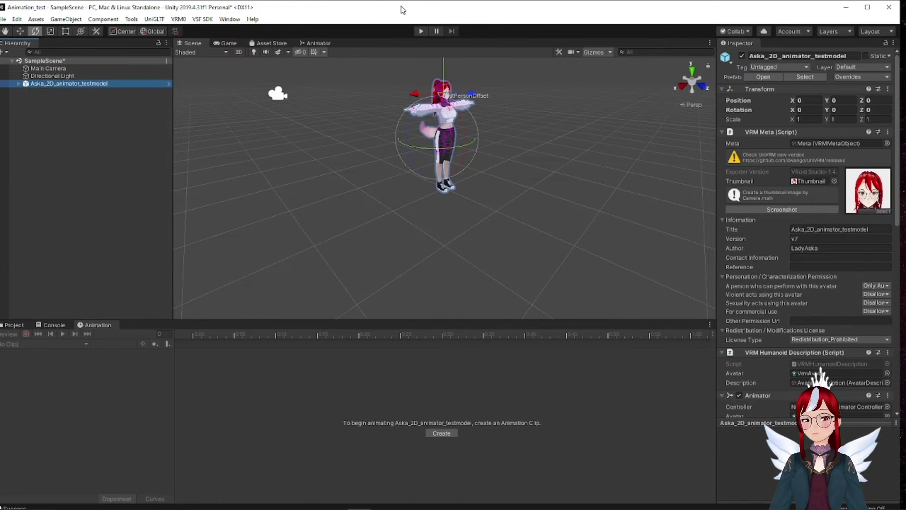
left_click(216, 21)
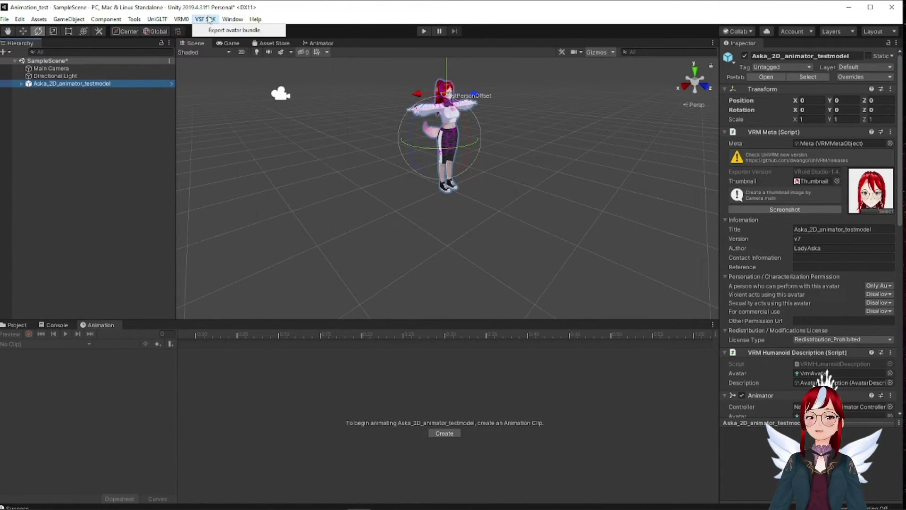
left_click(217, 32)
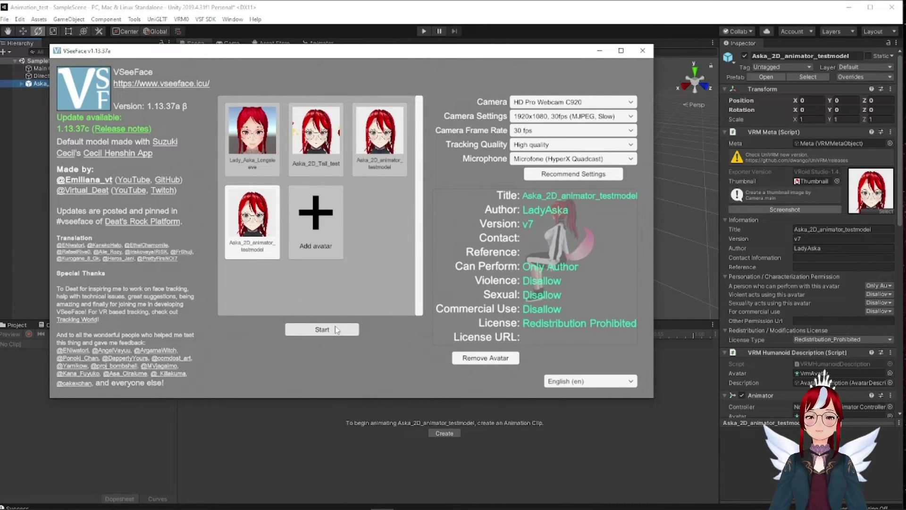
Load the Aska_2D_animator_testmodel avatar in VSeeFace and bring up General settings
left_click(337, 329)
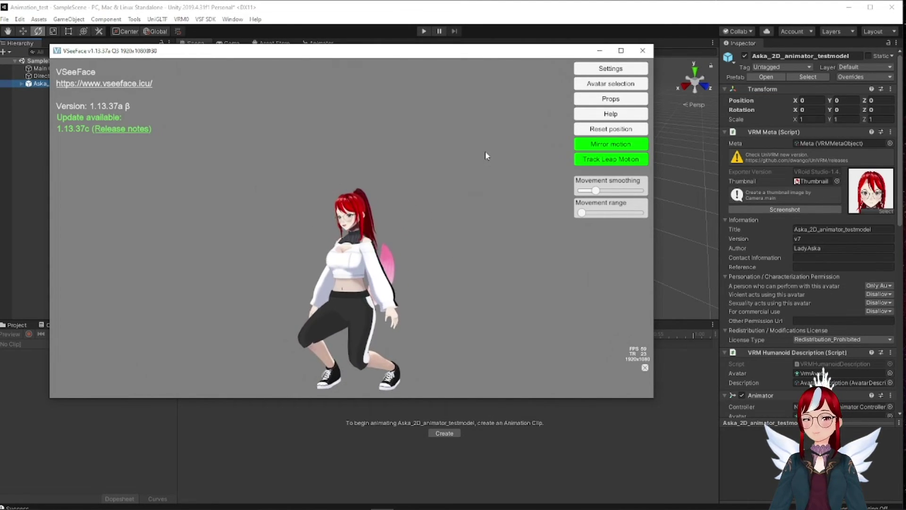
left_click(610, 69)
scroll(333, 188, "down", 5)
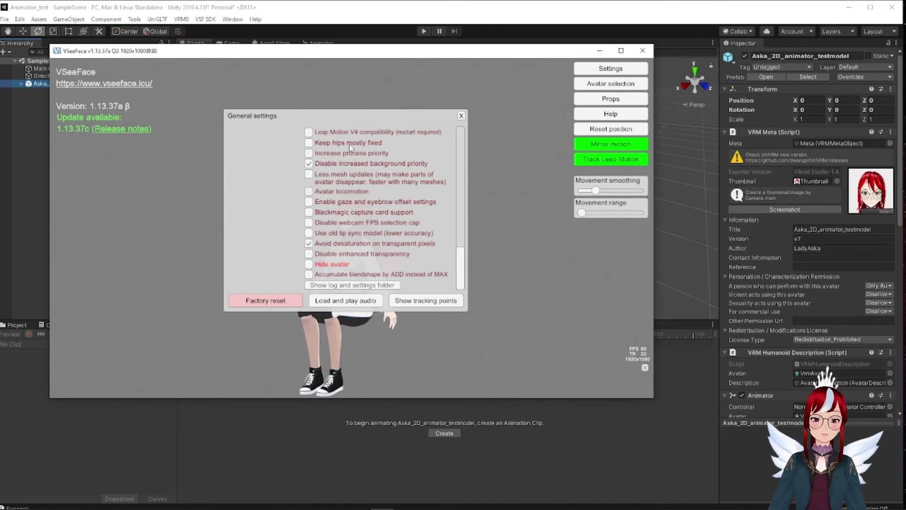
Close General settings and reset the avatar's position to centre its seated pose
left_click(461, 116)
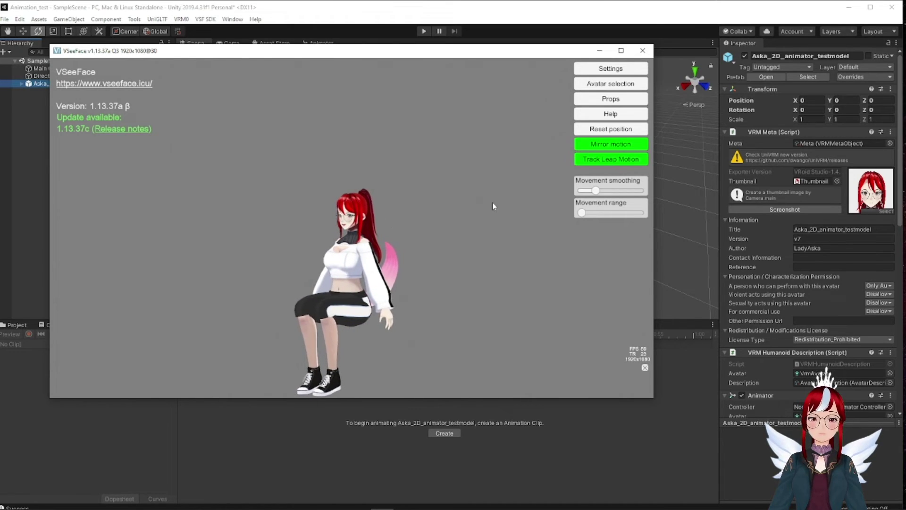
left_click(612, 129)
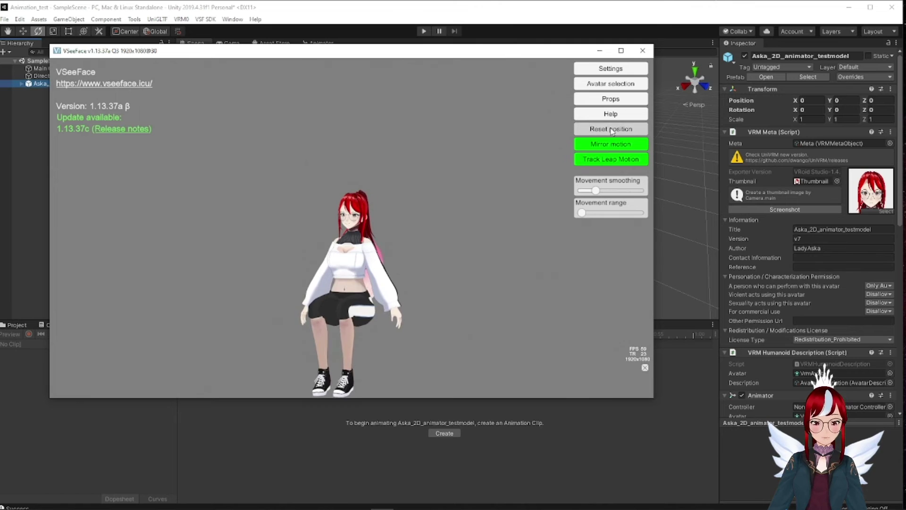